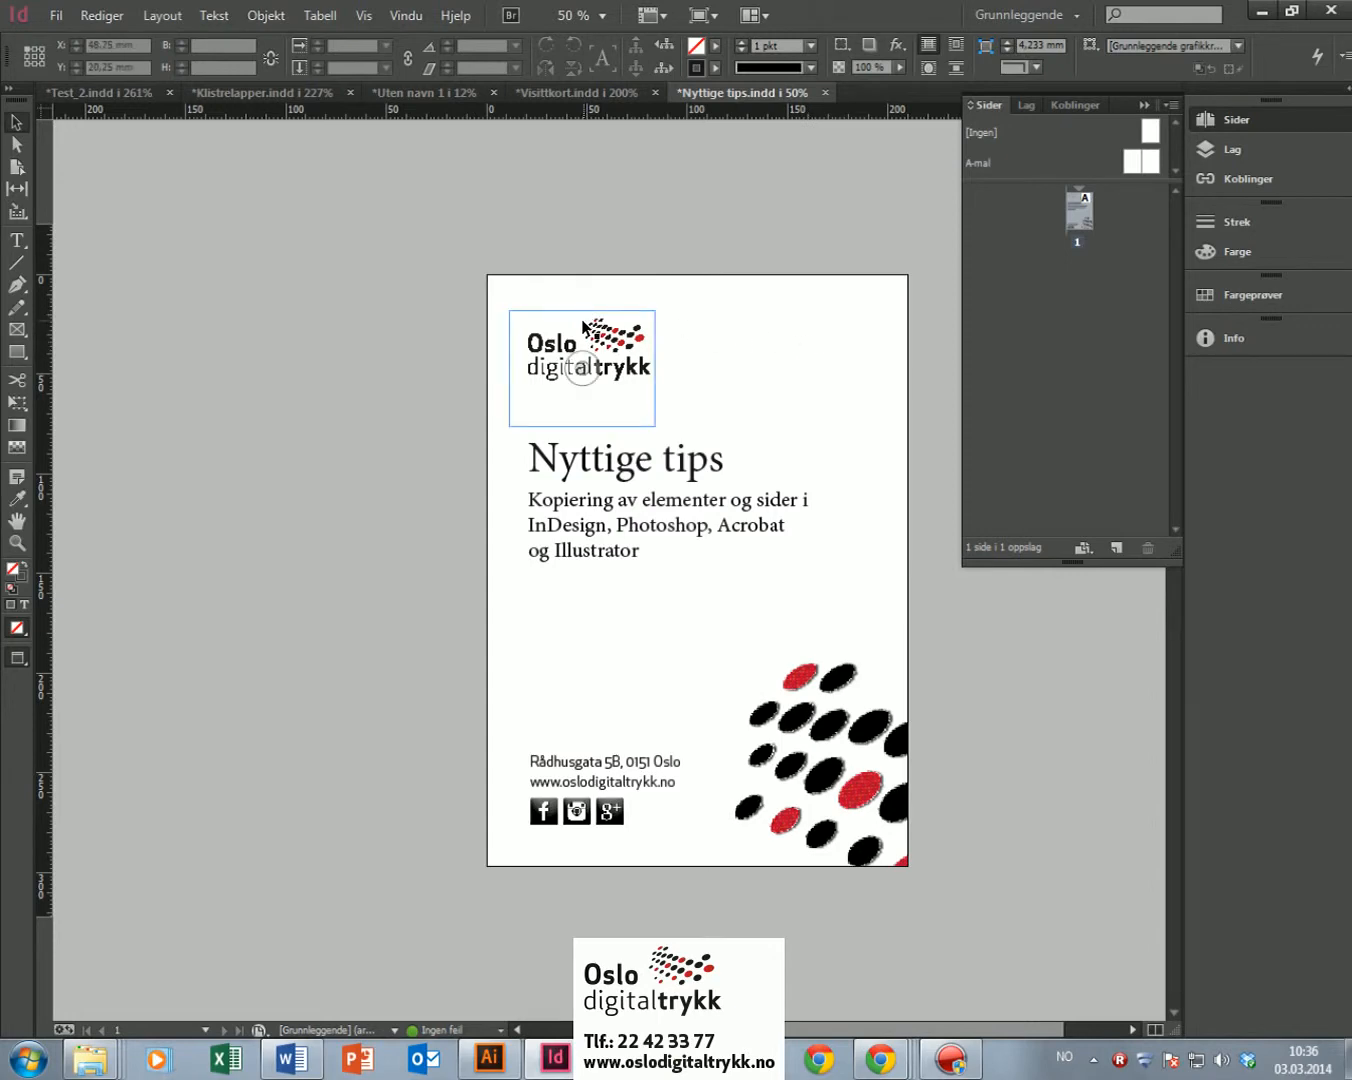
# Step: Alt-drag a copy of the Oslo digitaltrykk logo to the right, then delete the duplicate
pyautogui.click(607, 346)
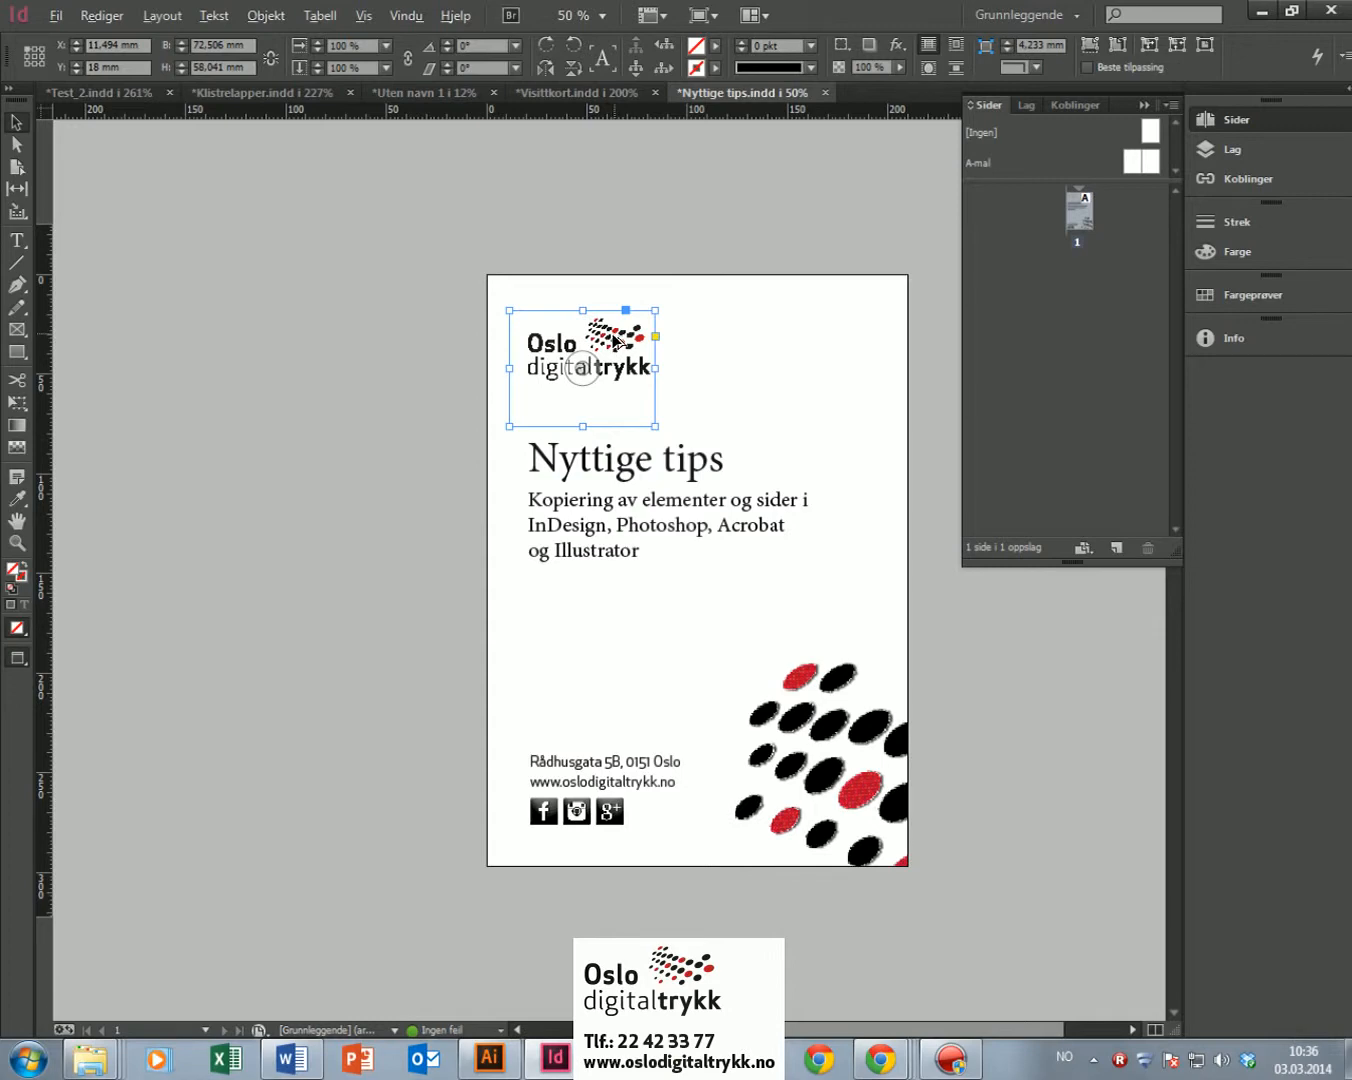
pyautogui.press('alt')
pyautogui.press('alt')
pyautogui.moveTo(612, 345); pyautogui.dragTo(808, 343)
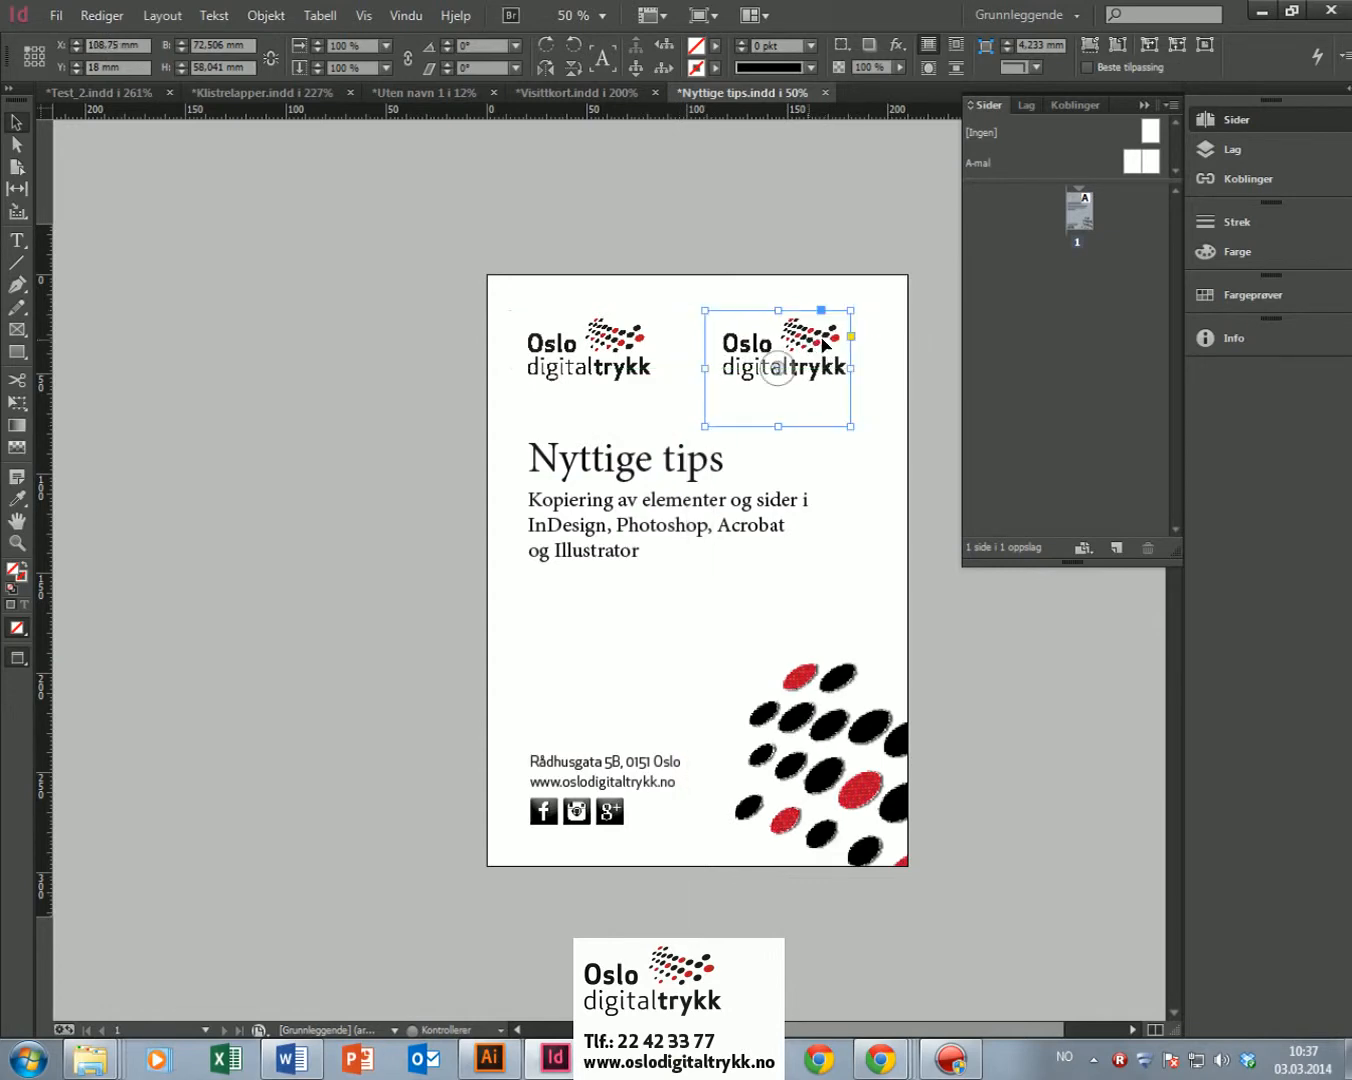
pyautogui.click(425, 368)
pyautogui.click(770, 363)
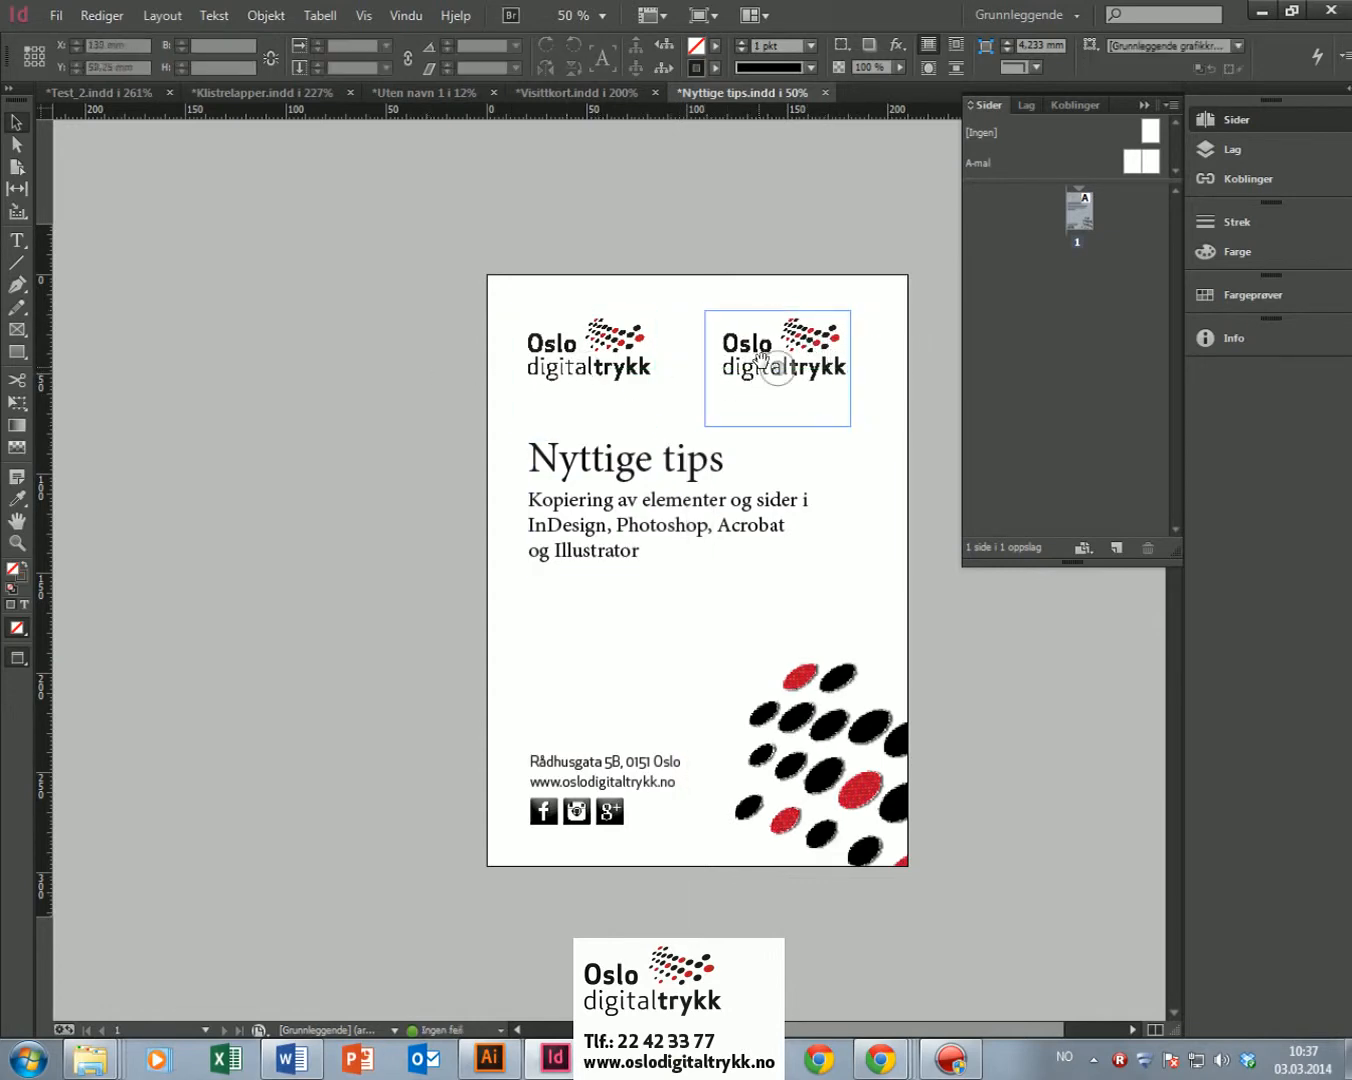
pyautogui.click(775, 366)
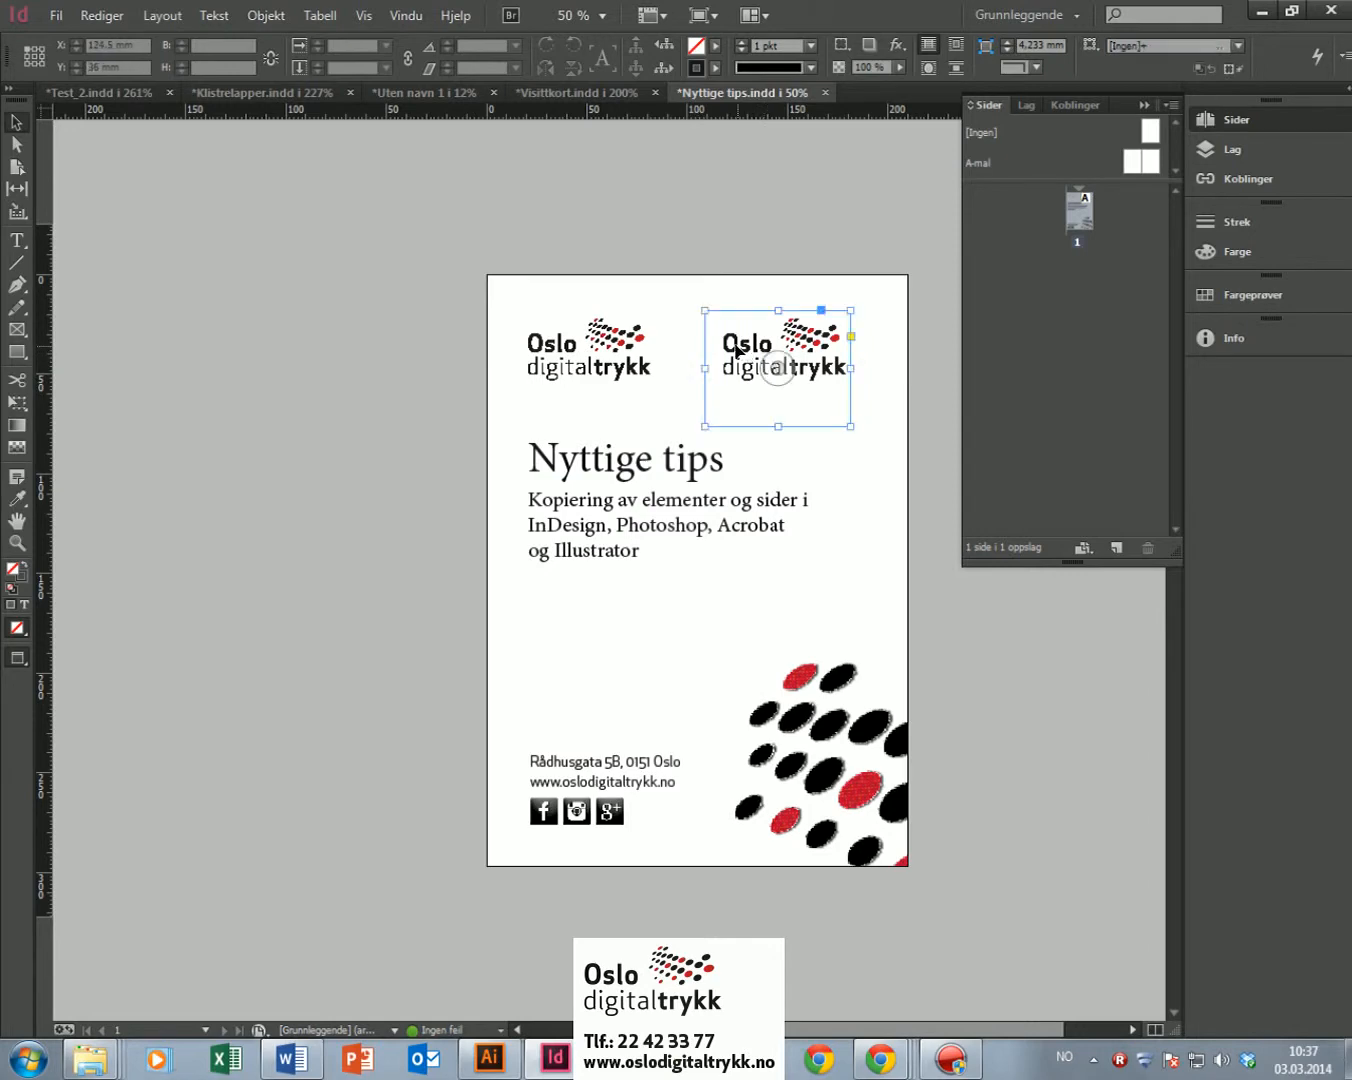
pyautogui.press('Delete')
# Step: Move the rotated dots image onto the page's left edge, lower and clear of the subtitle
pyautogui.click(791, 719)
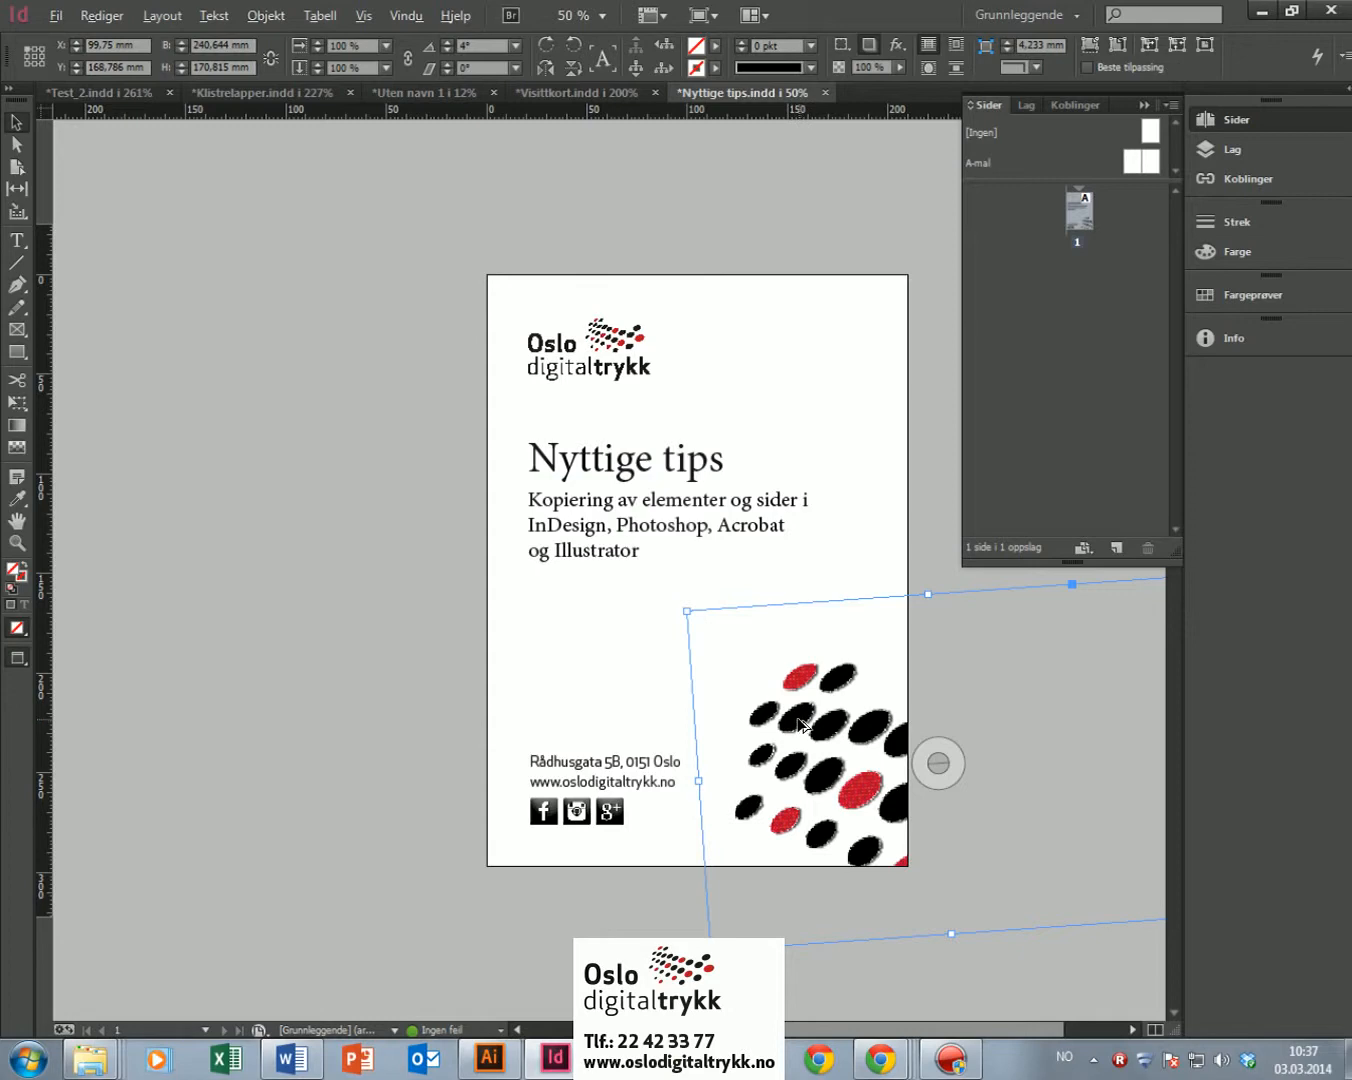
pyautogui.moveTo(799, 723); pyautogui.dragTo(280, 515)
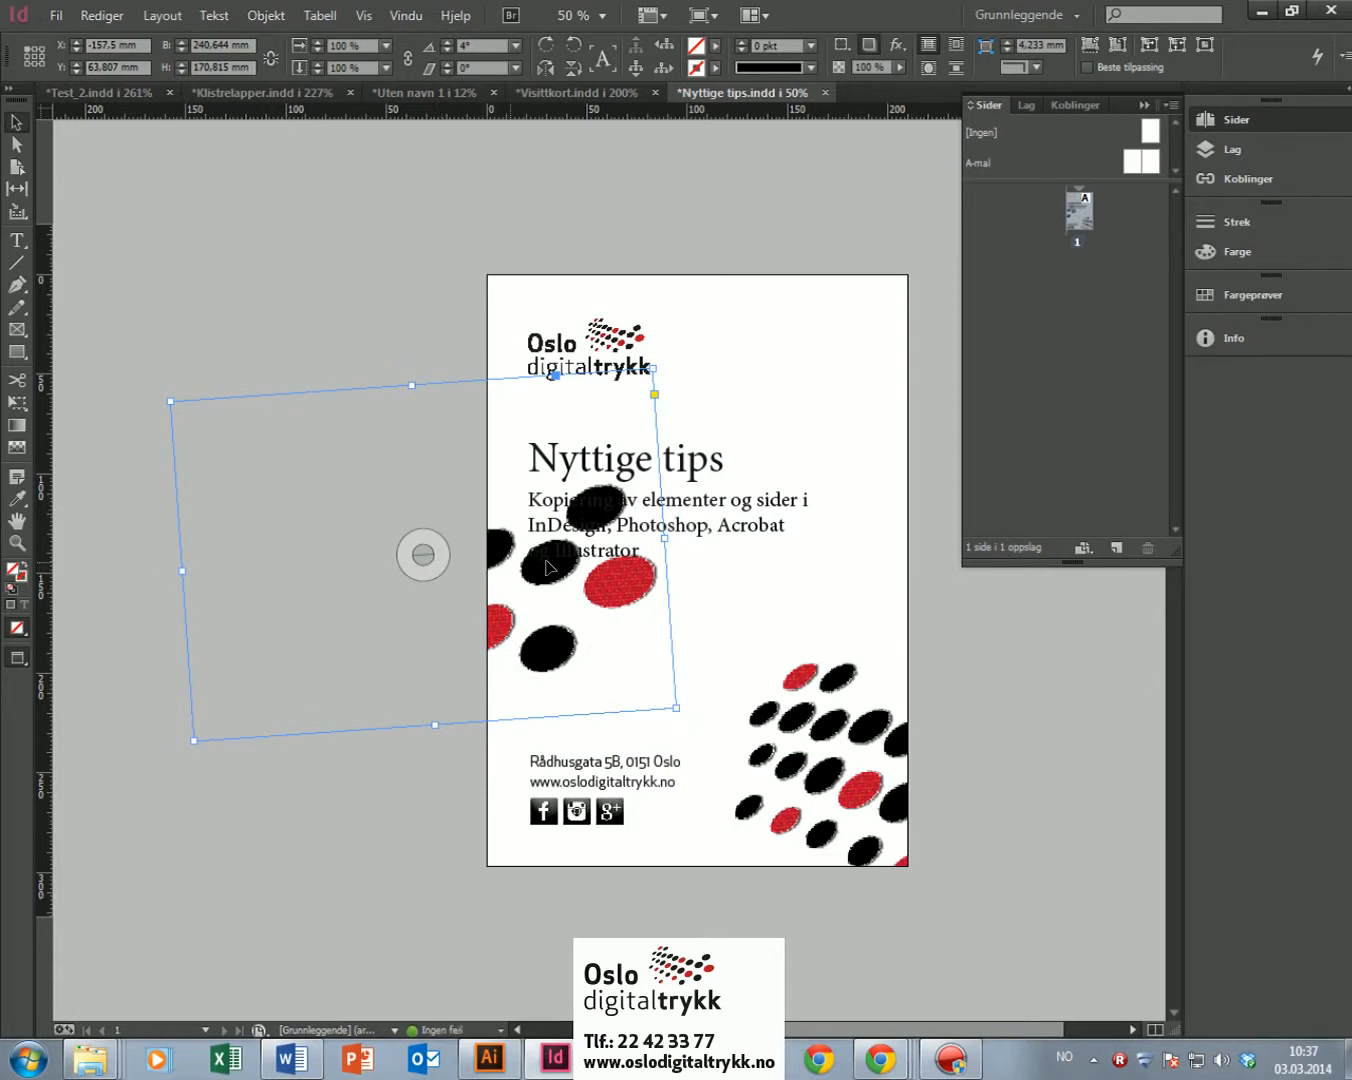
pyautogui.moveTo(554, 655); pyautogui.dragTo(506, 705)
pyautogui.moveTo(575, 638); pyautogui.dragTo(546, 703)
pyautogui.click(388, 419)
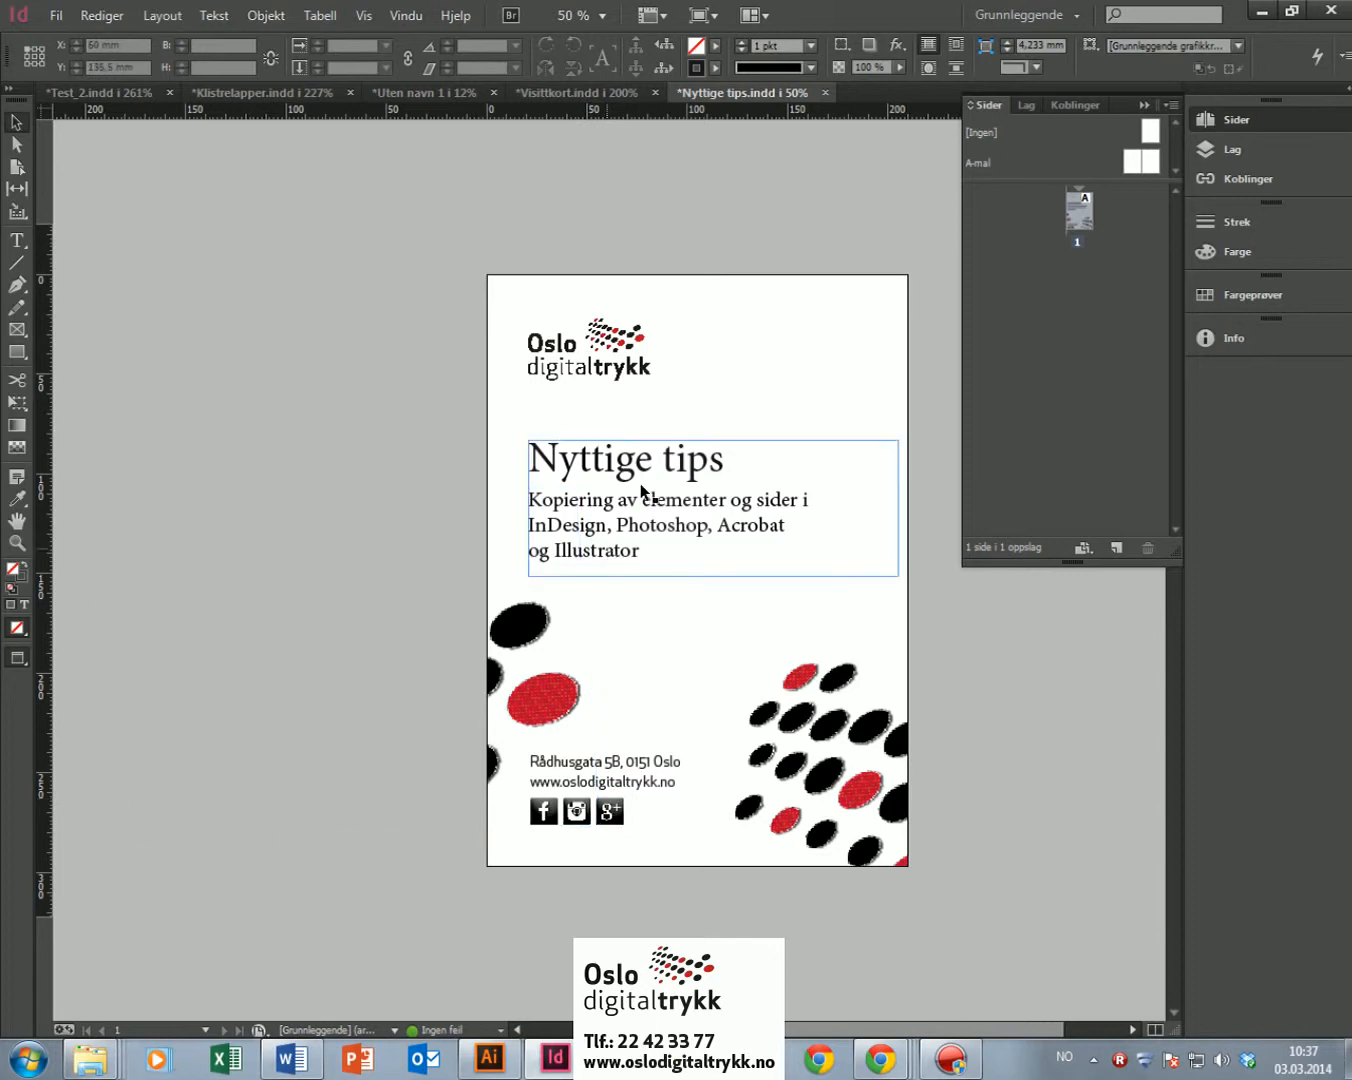
pyautogui.click(554, 830)
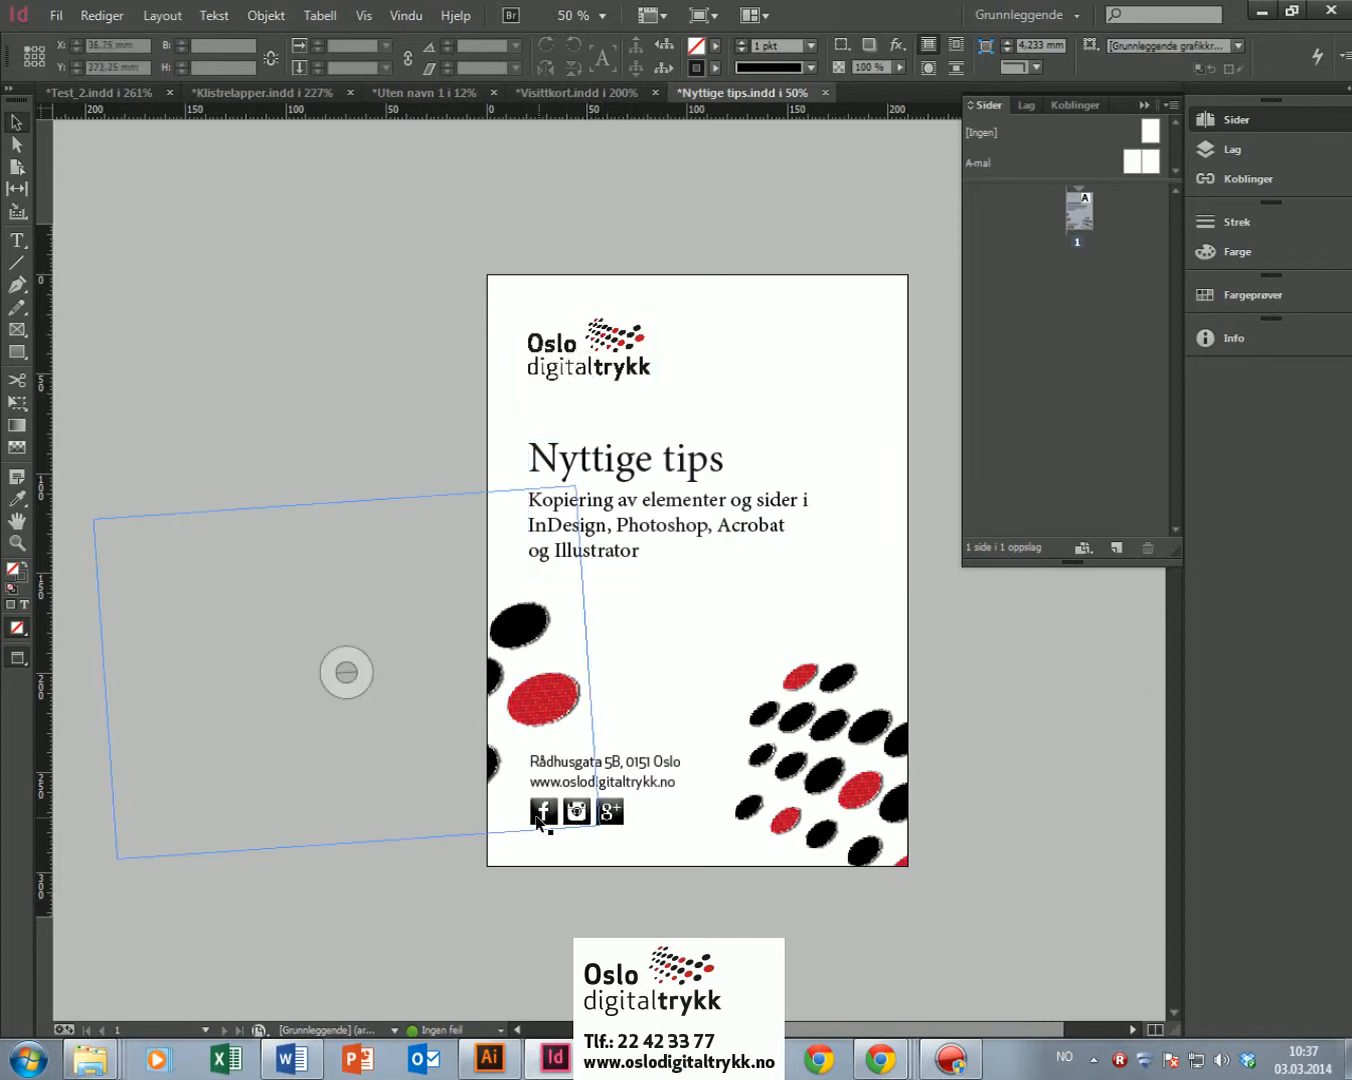
pyautogui.click(620, 786)
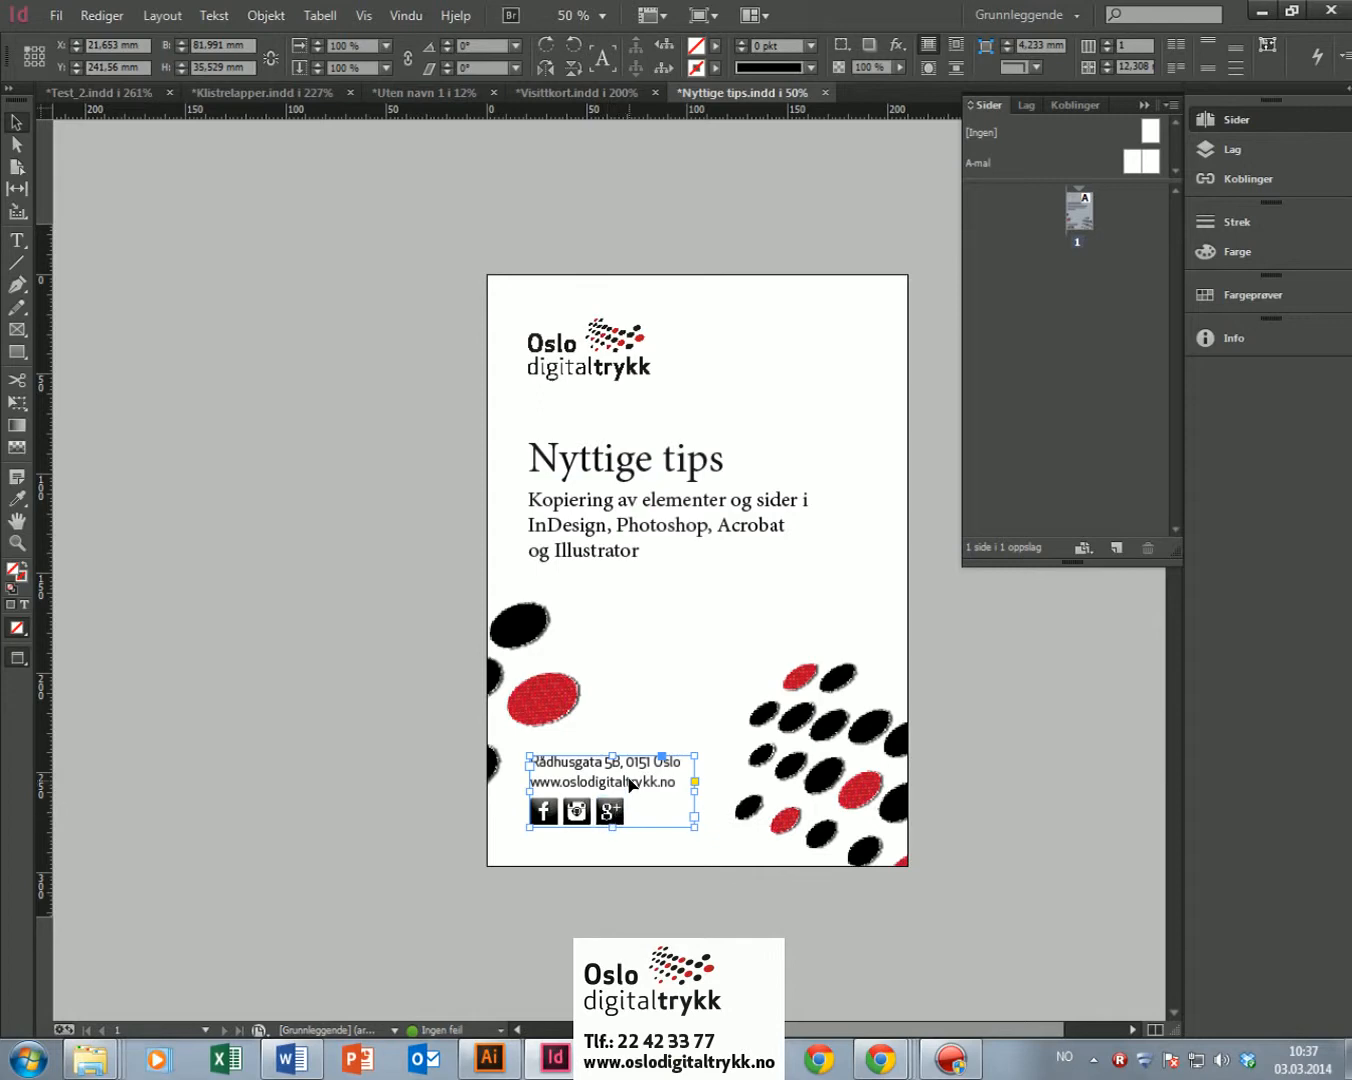
pyautogui.moveTo(629, 788); pyautogui.dragTo(798, 603)
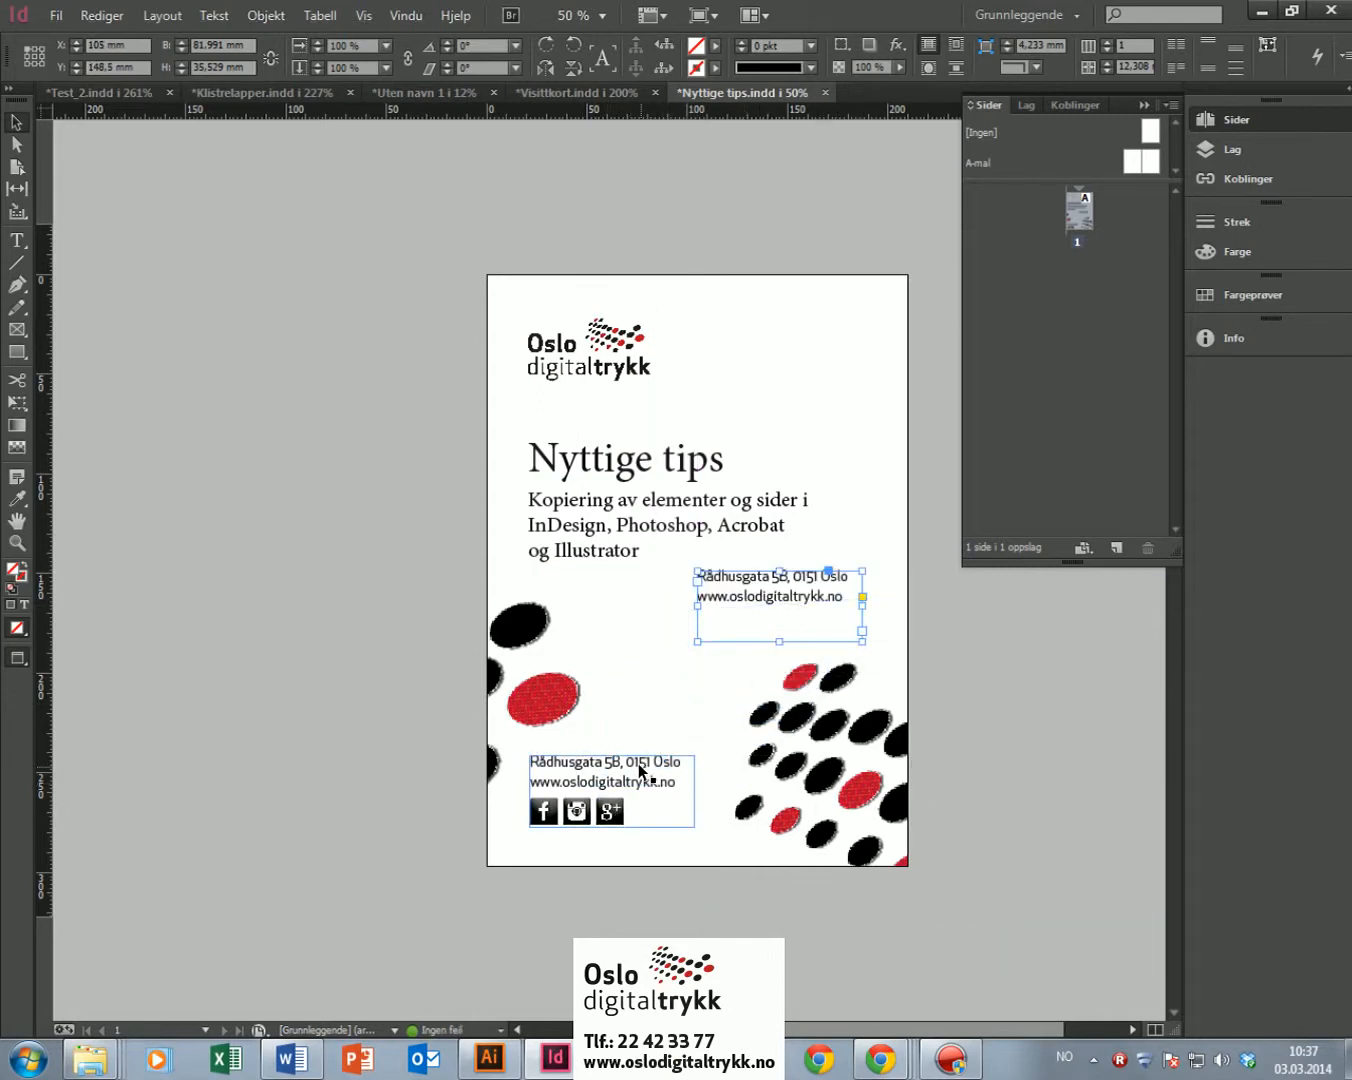
pyautogui.hotkey('ctrl', 'z')
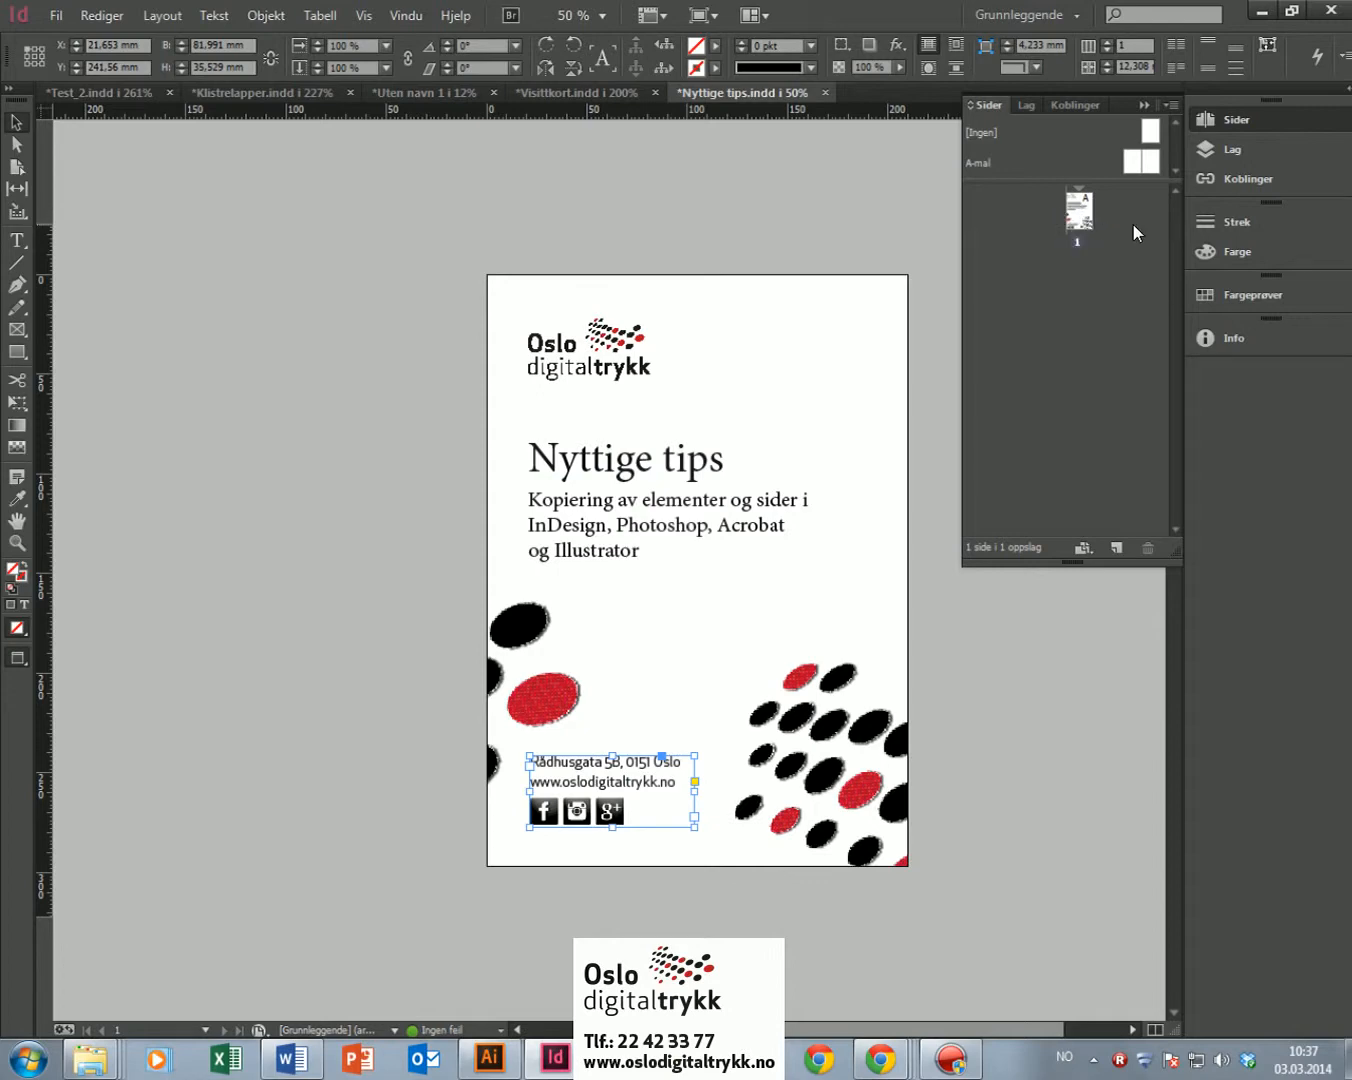
pyautogui.click(1089, 211)
# Step: Alt-drag the page 1 thumbnail to create an identical page 2 and pan to view it
pyautogui.moveTo(1075, 218); pyautogui.dragTo(1123, 256)
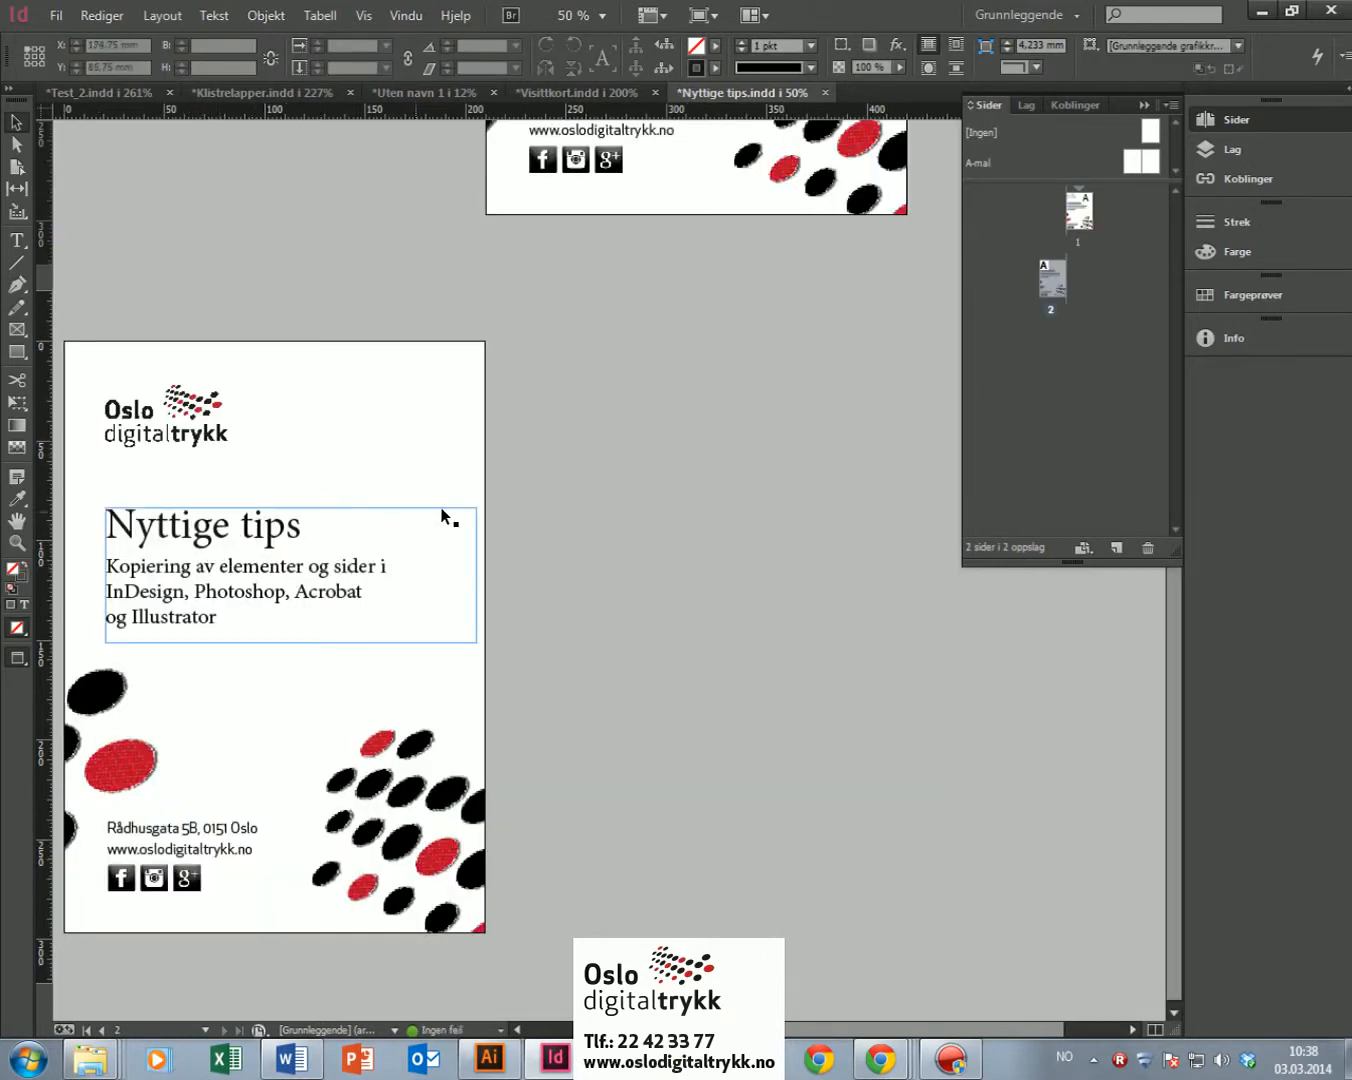
pyautogui.hotkey('alt', 'space')
pyautogui.moveTo(308, 634); pyautogui.dragTo(498, 568)
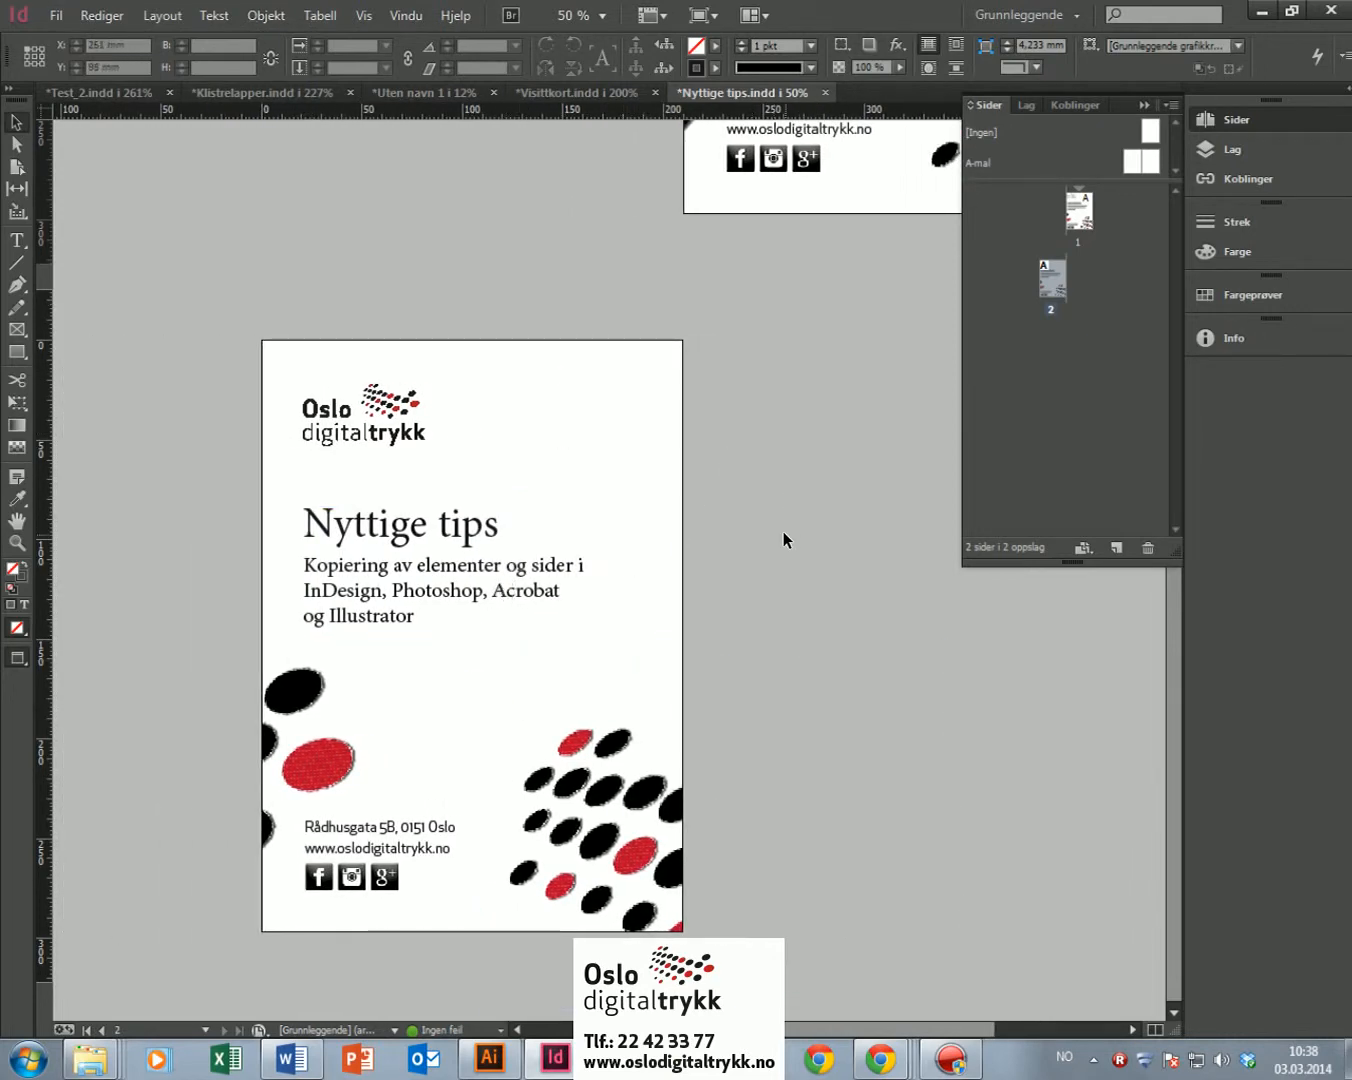
pyautogui.hotkey('alt', 'Tab')
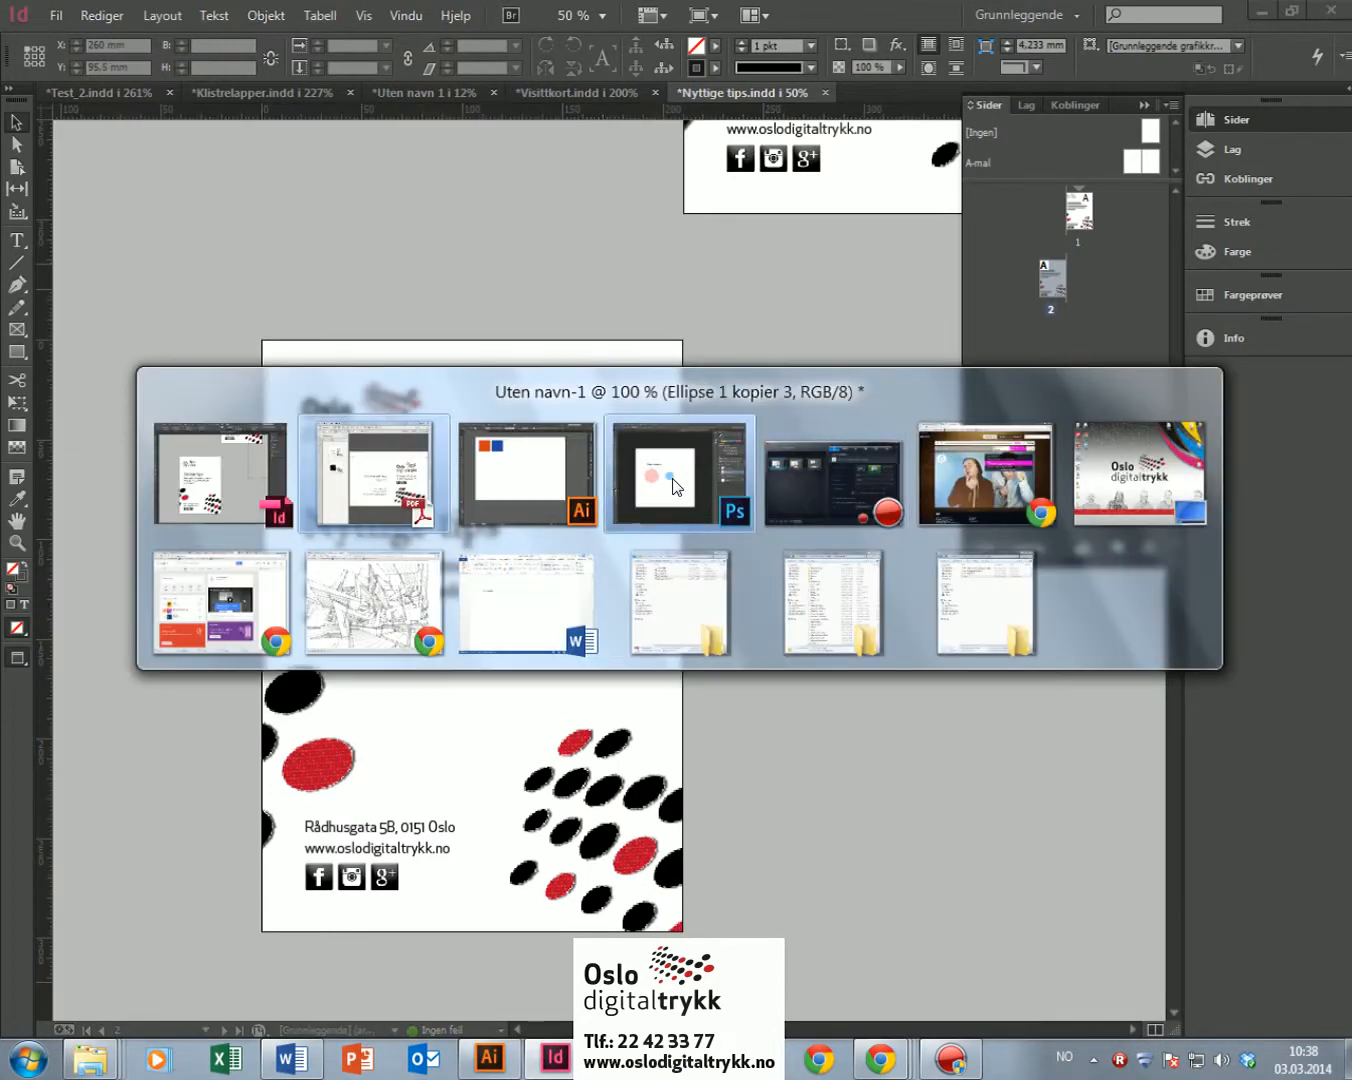
# Step: In Photoshop, duplicate the pink circle's Ellipse 1 kopier layer and move the copy below the originals
pyautogui.click(696, 482)
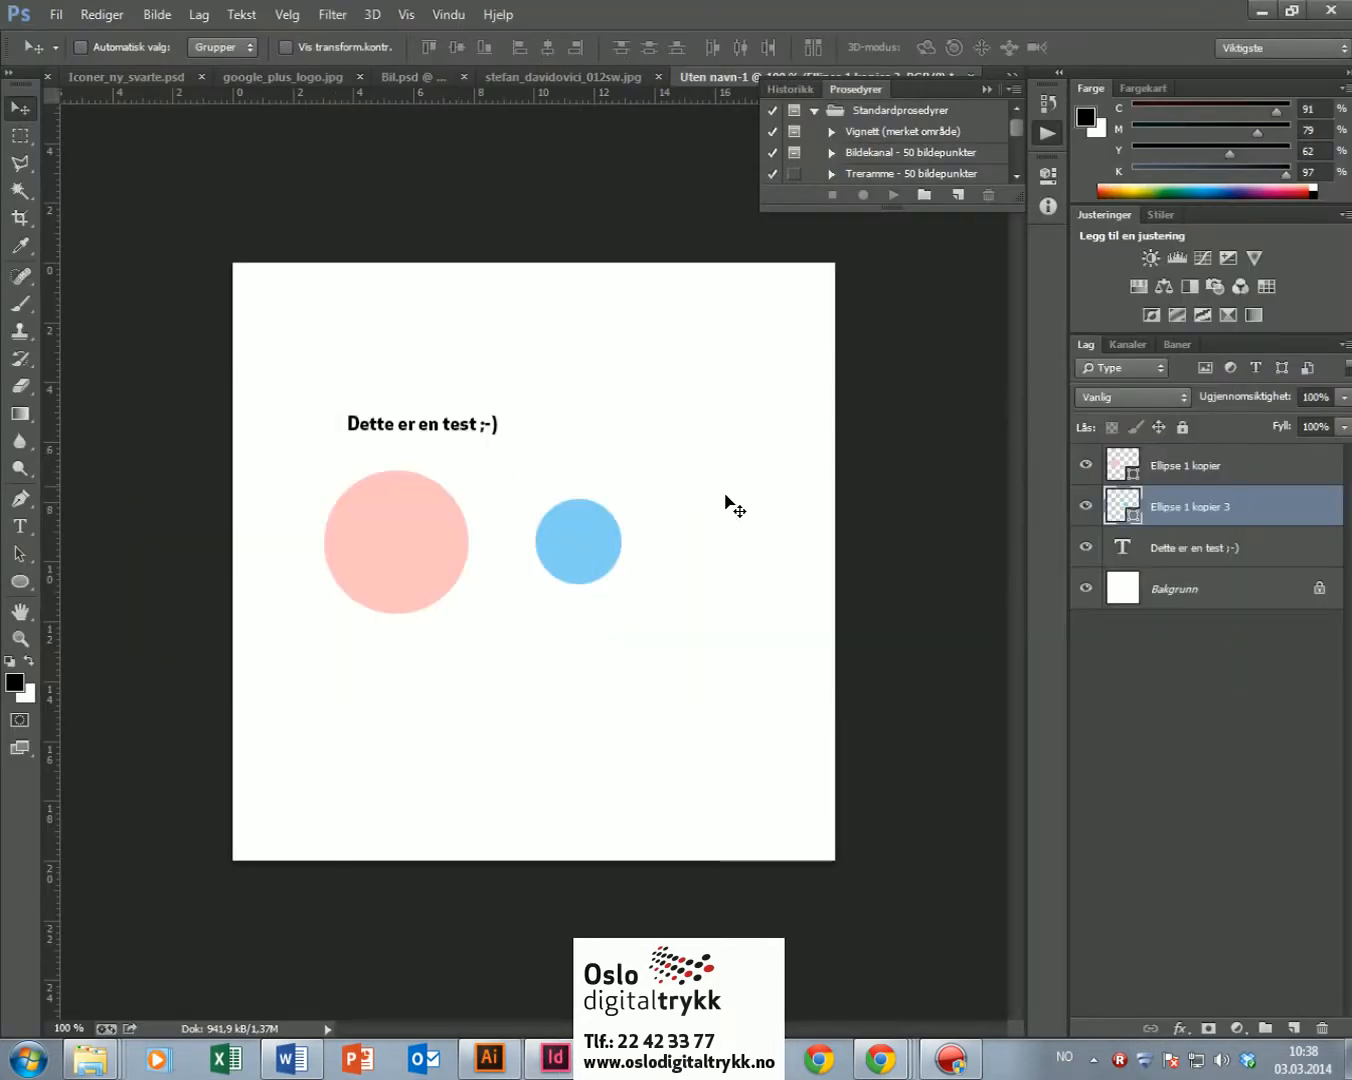
pyautogui.click(1175, 470)
pyautogui.click(1170, 514)
pyautogui.click(1176, 471)
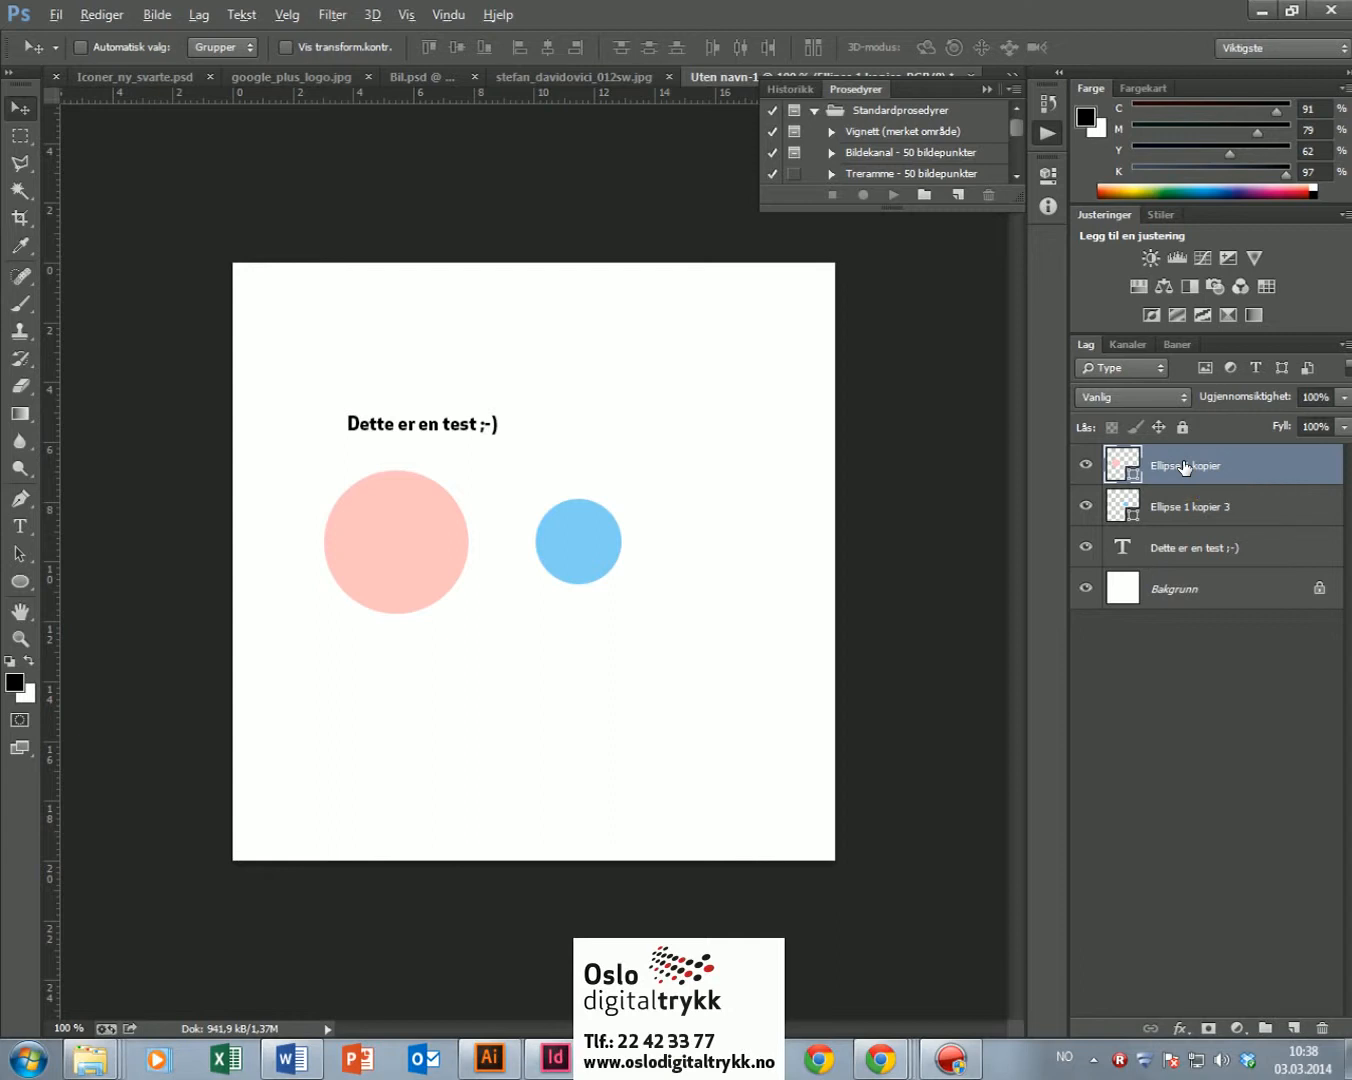
pyautogui.moveTo(1184, 467); pyautogui.dragTo(1185, 488)
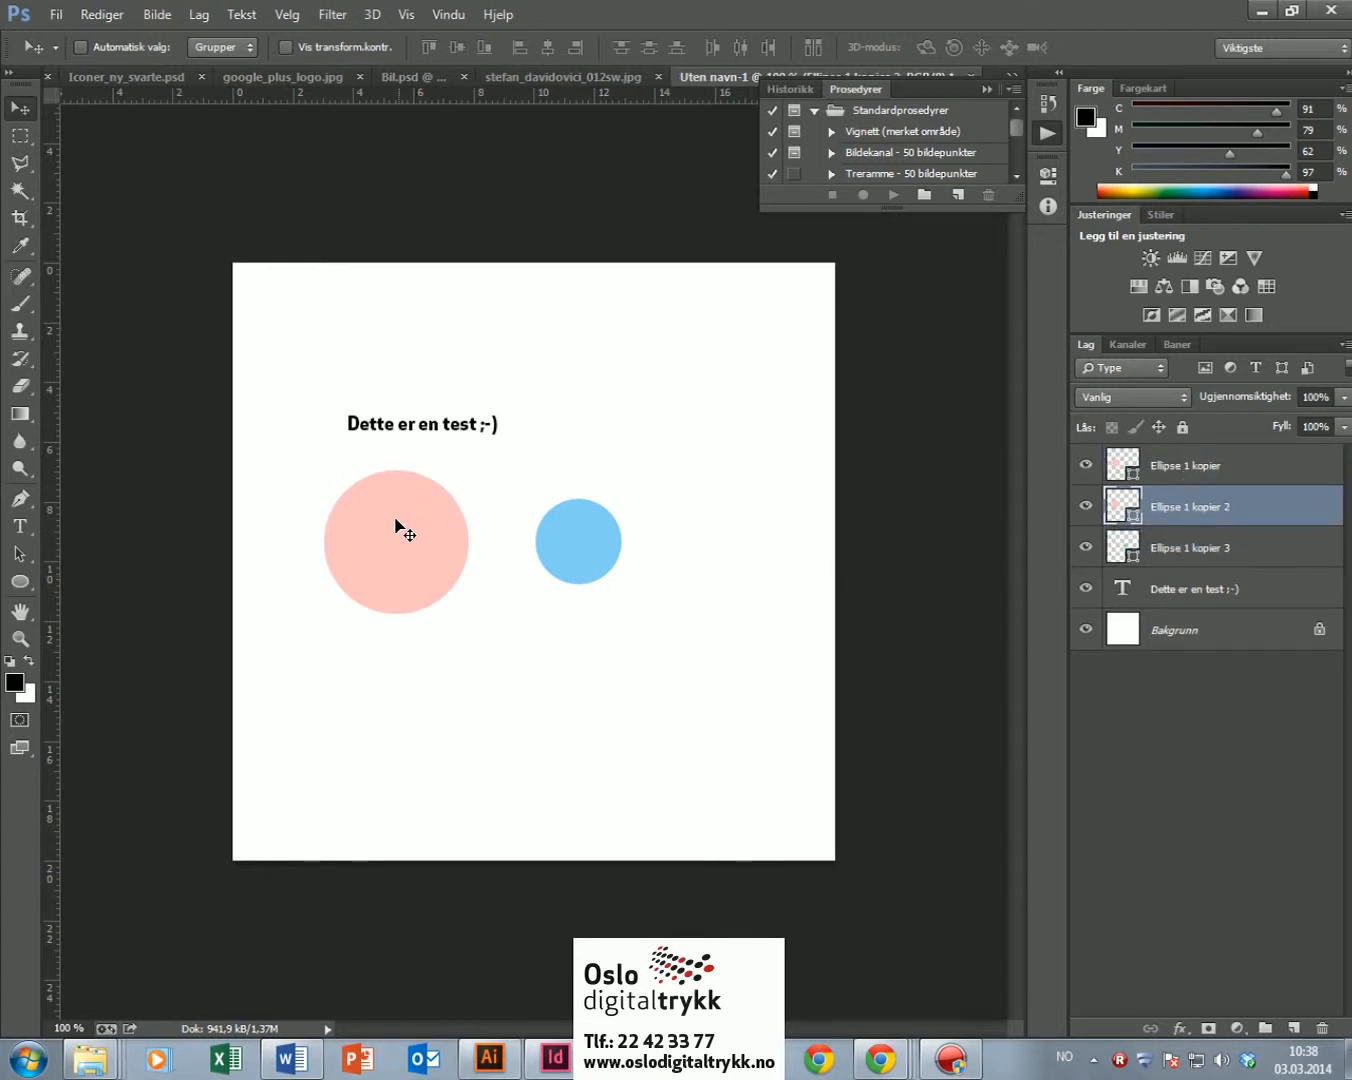
pyautogui.moveTo(385, 546); pyautogui.dragTo(493, 677)
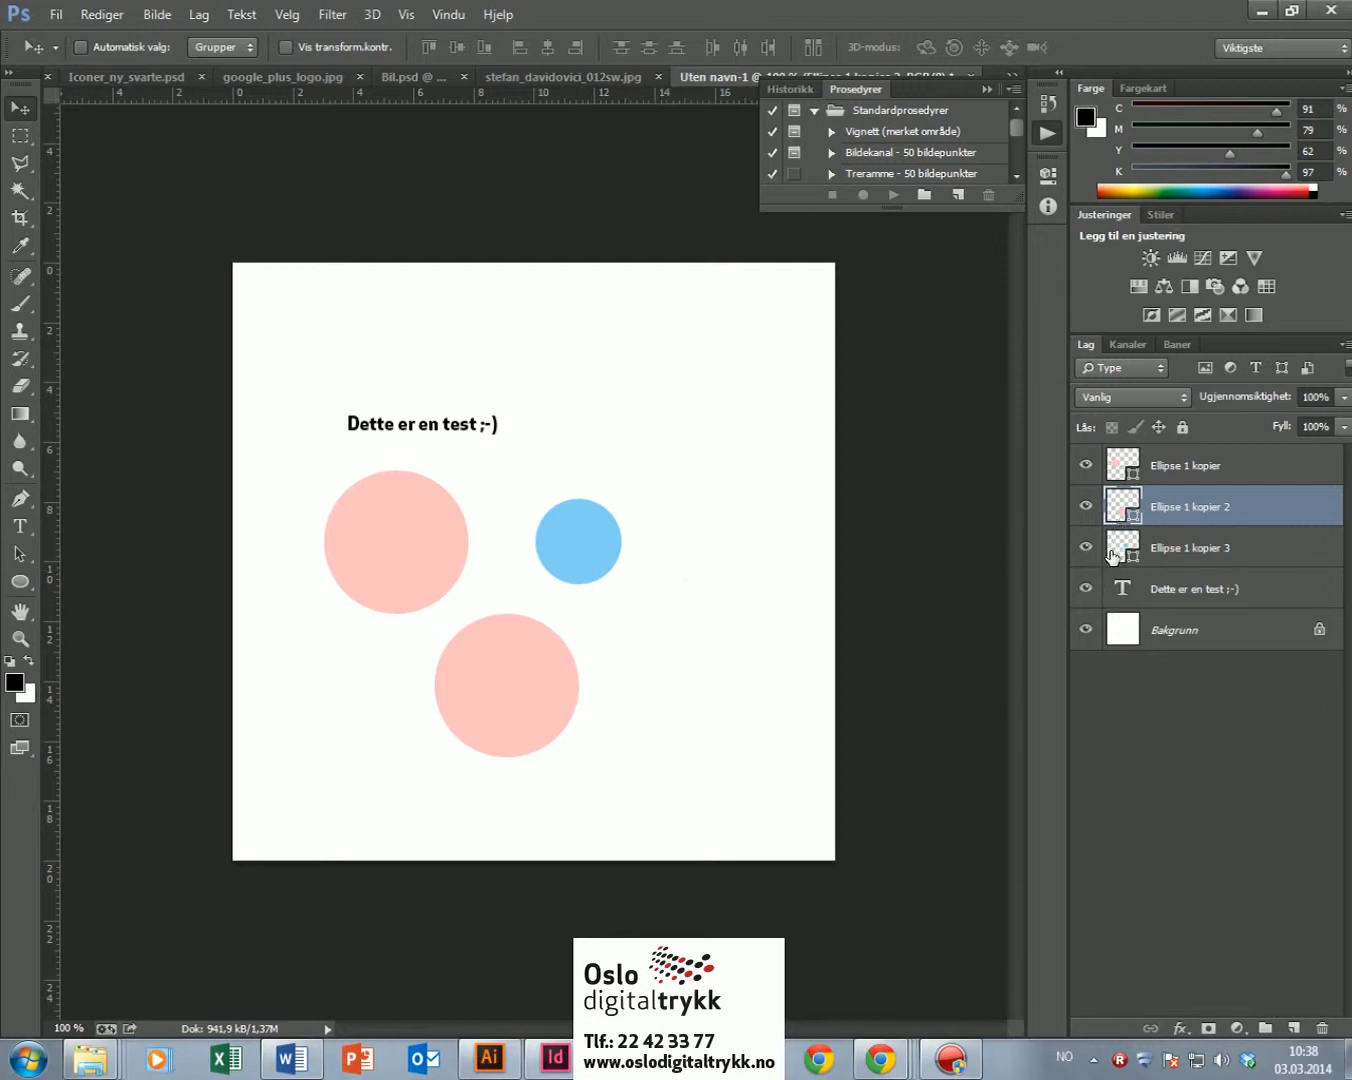
# Step: Alt-drag a copy of the blue circle up and to the right of it
pyautogui.click(1176, 552)
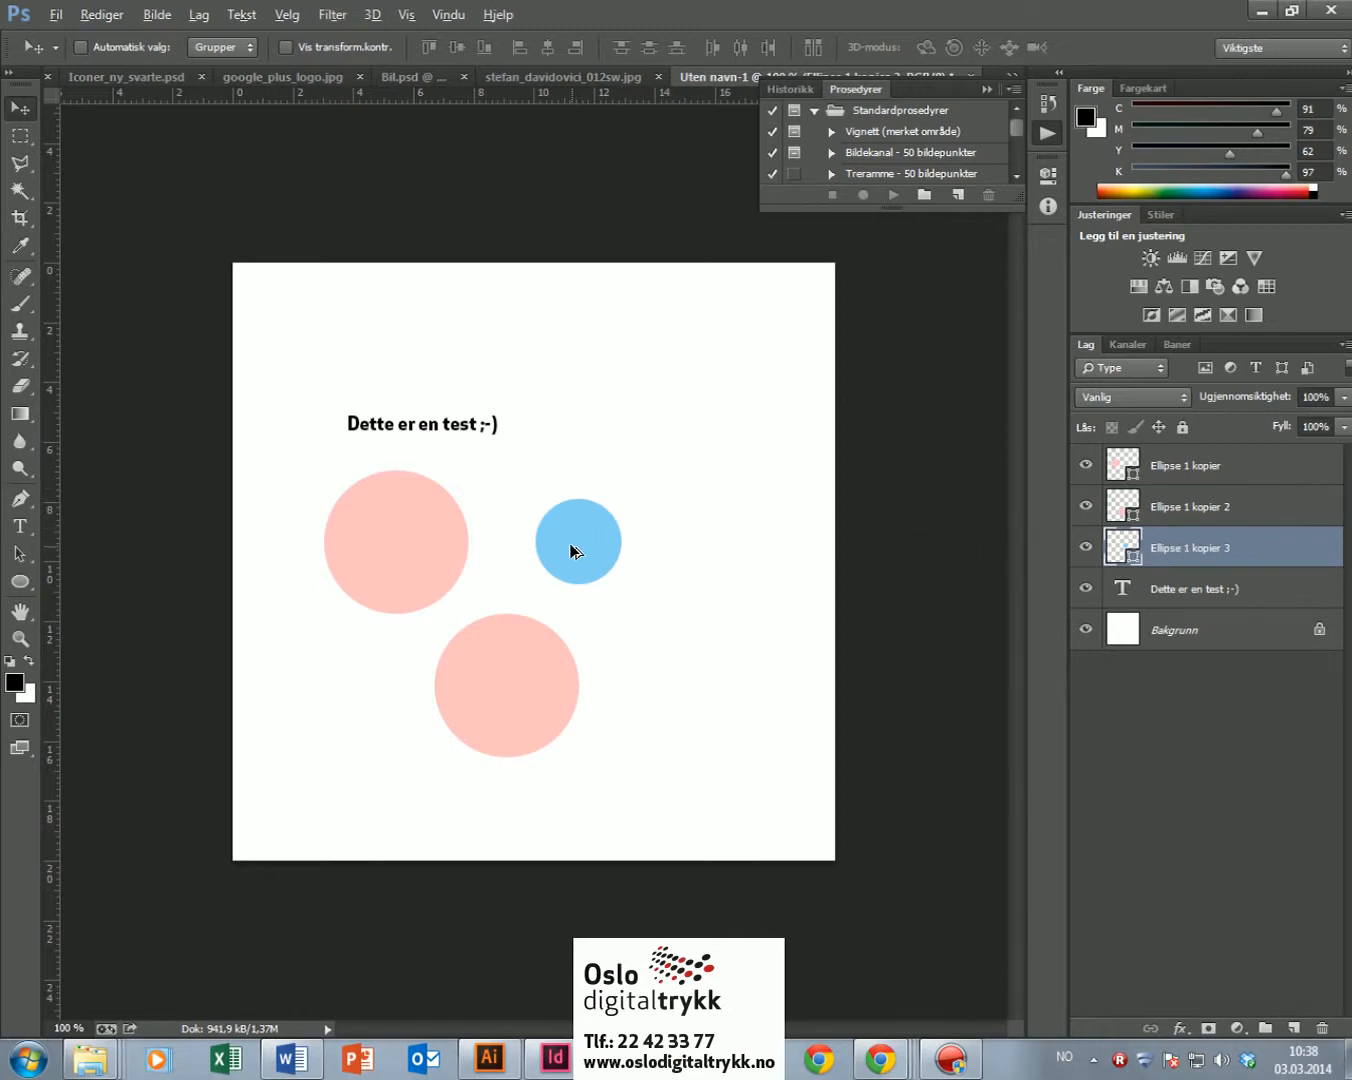
pyautogui.moveTo(573, 548); pyautogui.dragTo(670, 464)
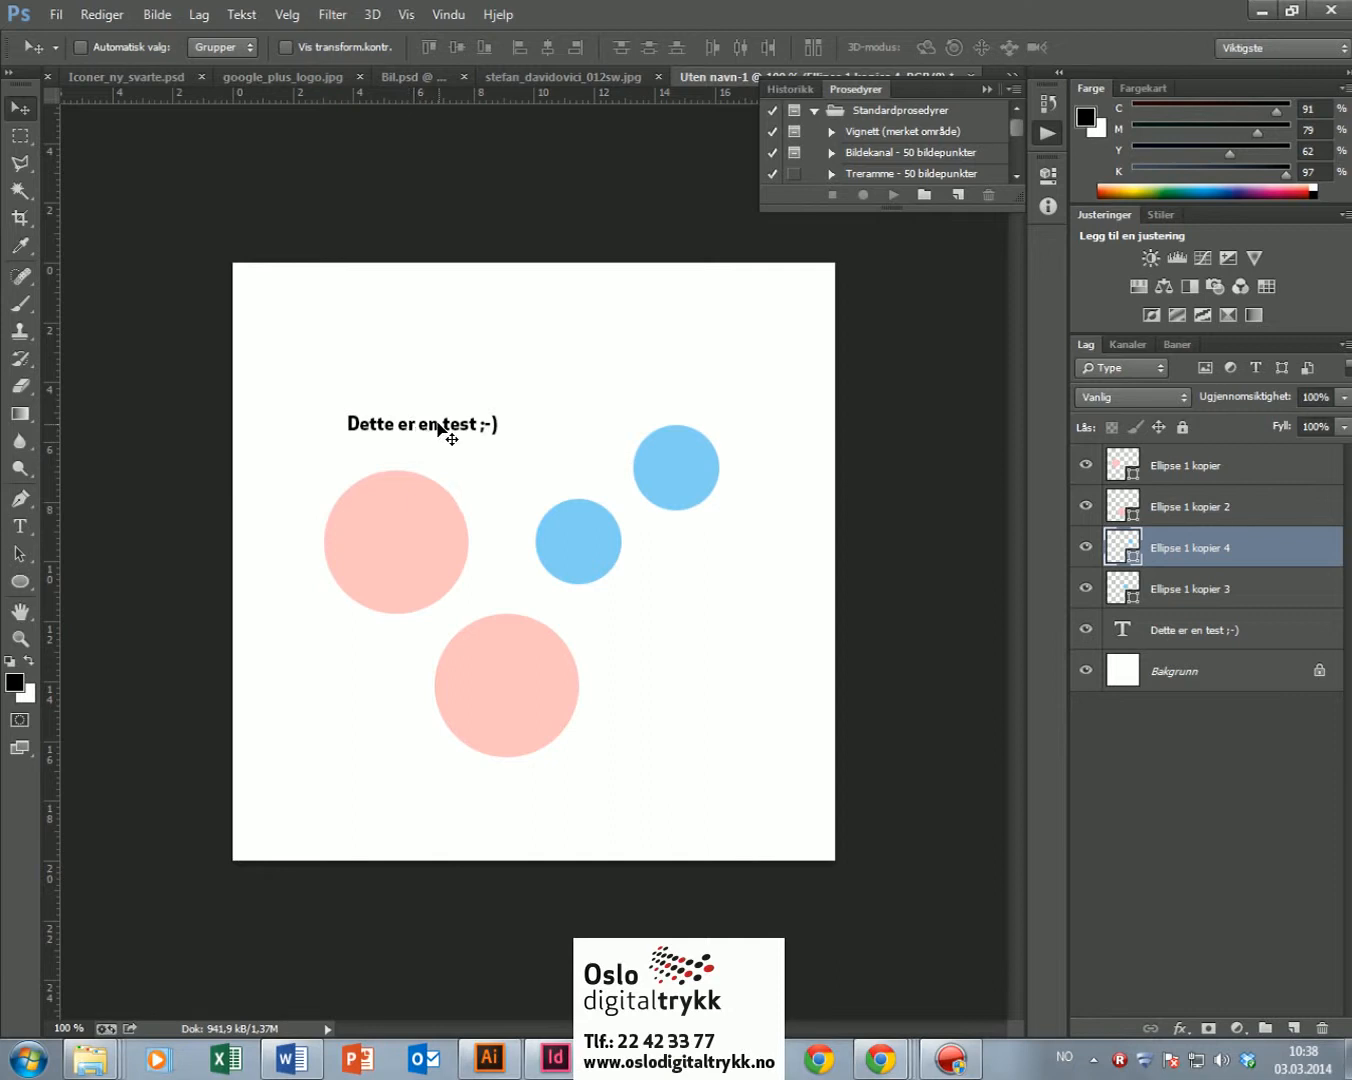
pyautogui.keyDown('ctrl'); pyautogui.click(440, 427); pyautogui.keyUp('ctrl')
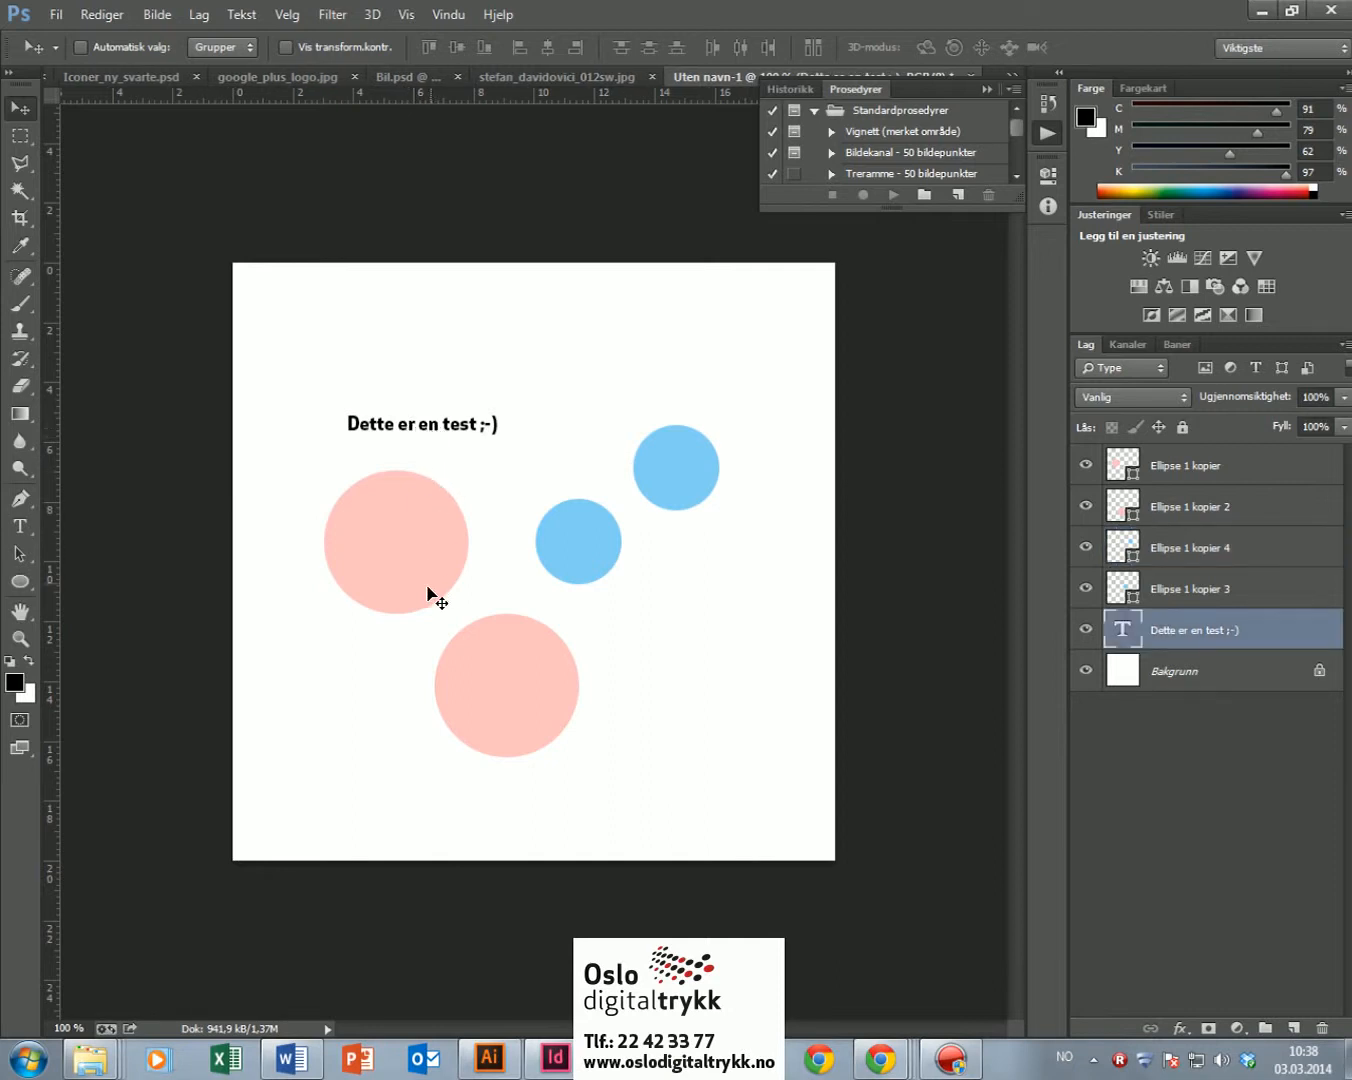
# Step: Alt-drag a copy of the 'Dette er en test ;-)' text line just above the original
pyautogui.keyDown('ctrl'); pyautogui.click(512, 689); pyautogui.keyUp('ctrl')
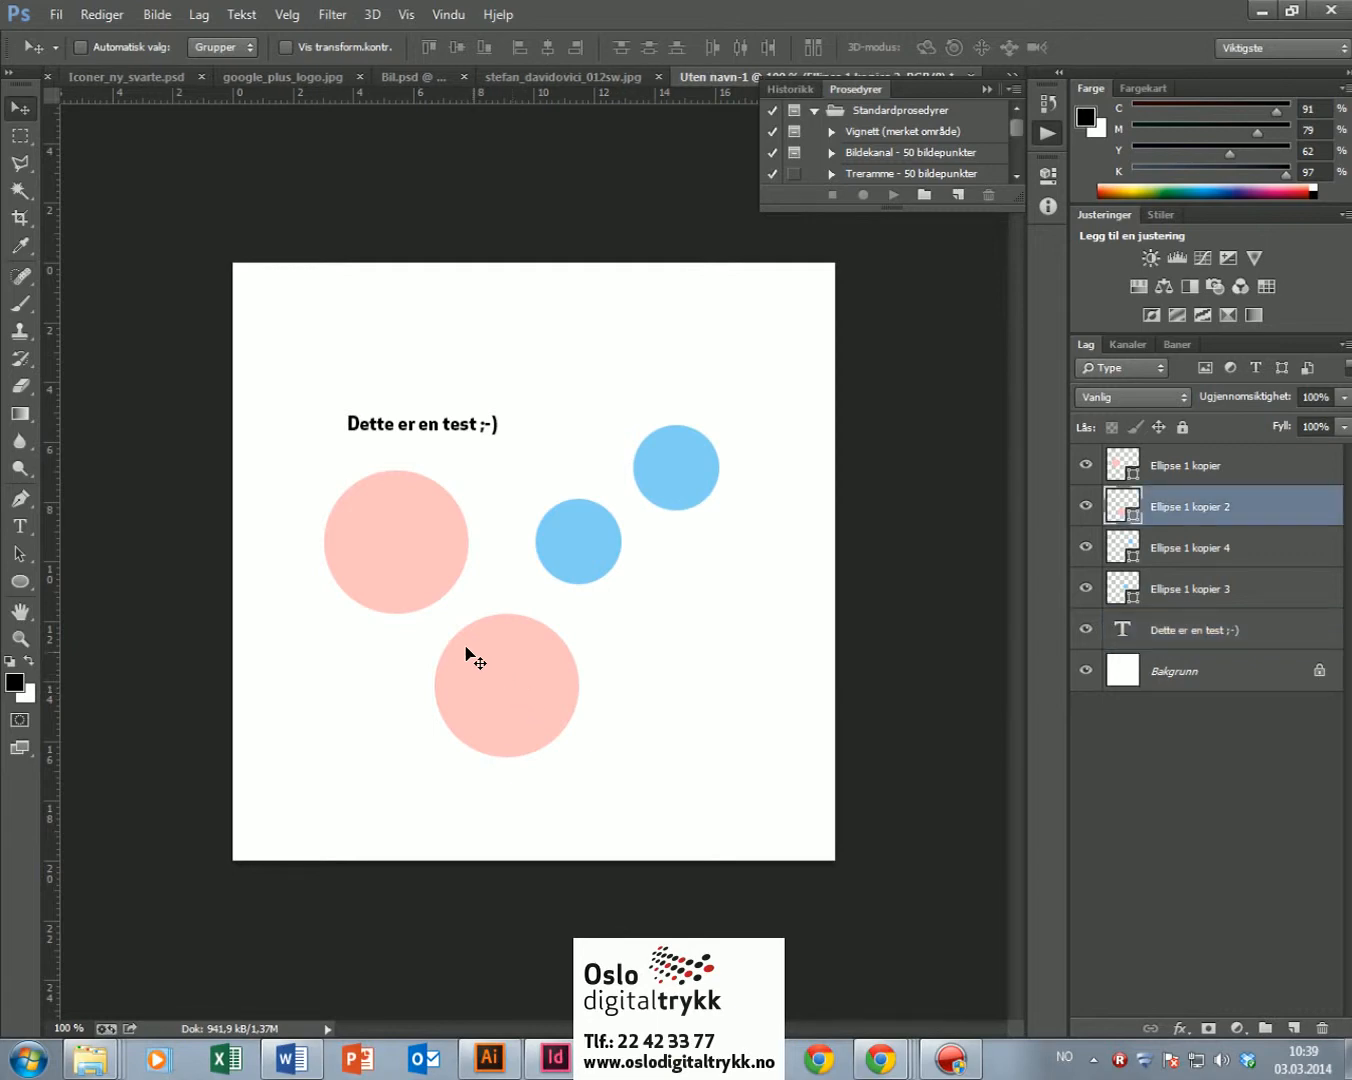
pyautogui.keyDown('ctrl'); pyautogui.click(389, 433); pyautogui.keyUp('ctrl')
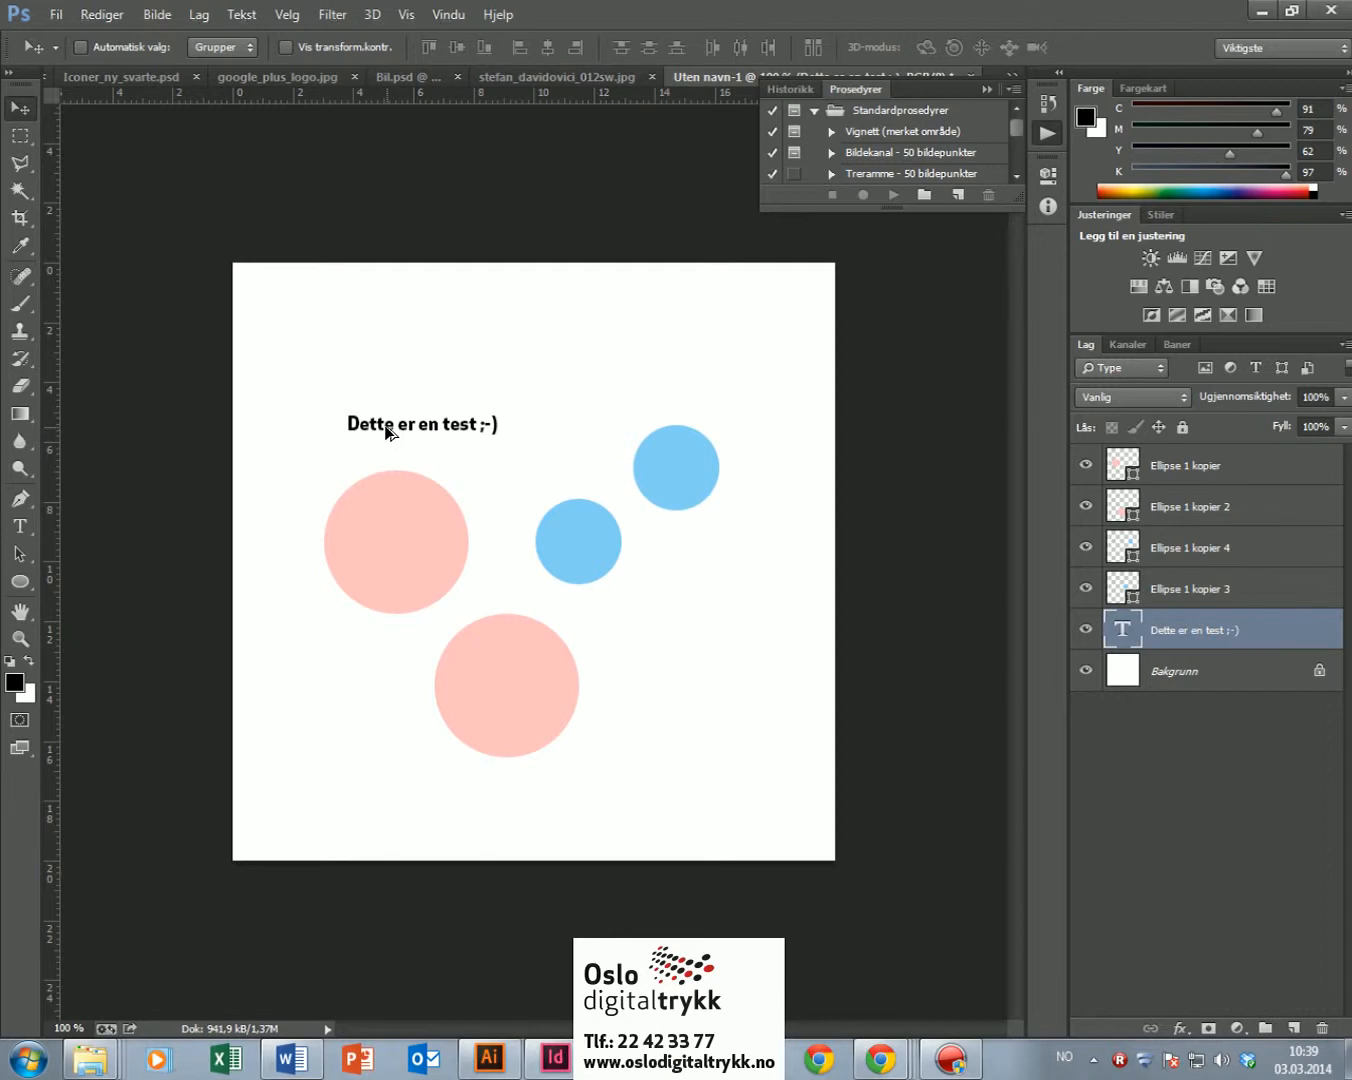
pyautogui.moveTo(387, 432); pyautogui.dragTo(389, 381)
pyautogui.hotkey('alt', 'shift')
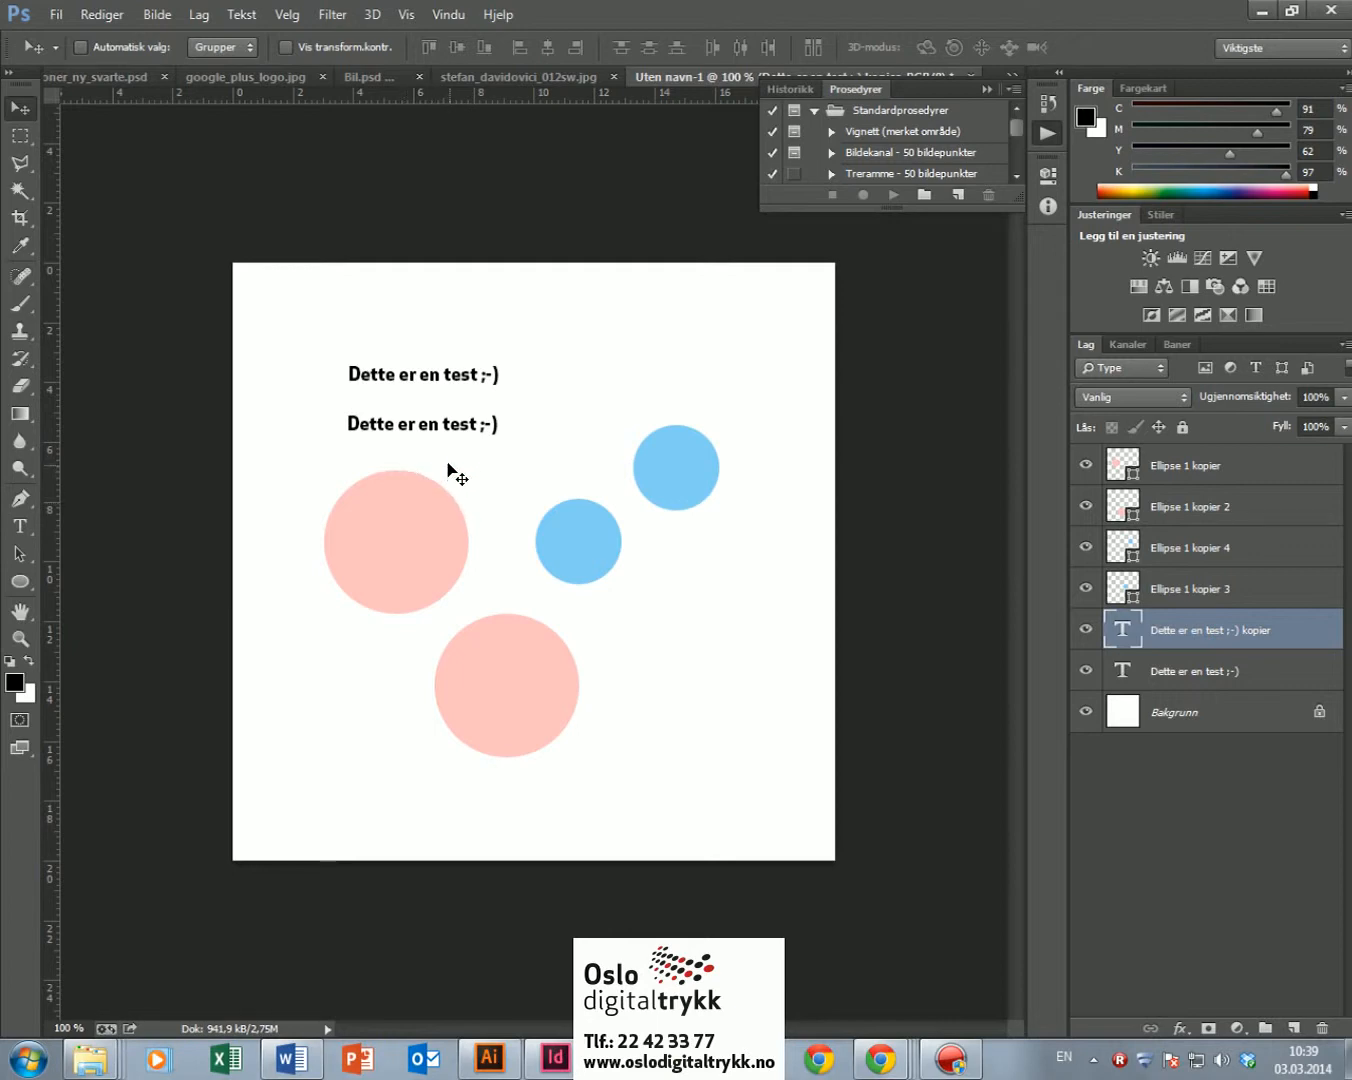
pyautogui.hotkey('alt', 'Tab')
# Step: In Illustrator, select the blue and orange squares and Alt-drag a copy diagonally below them
pyautogui.click(662, 479)
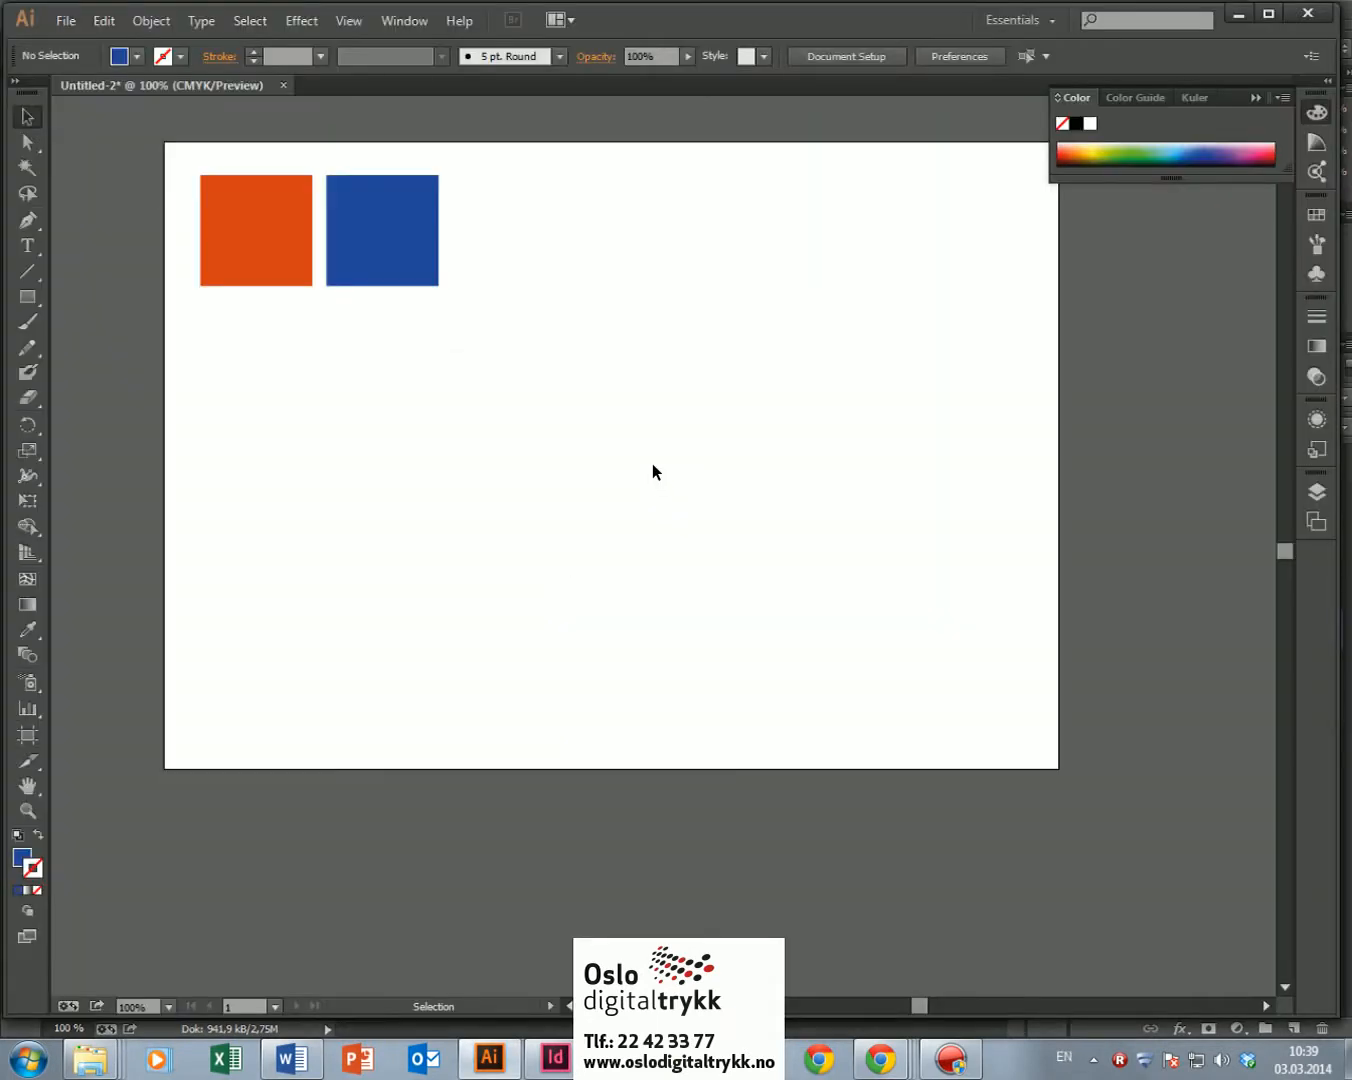
pyautogui.click(390, 245)
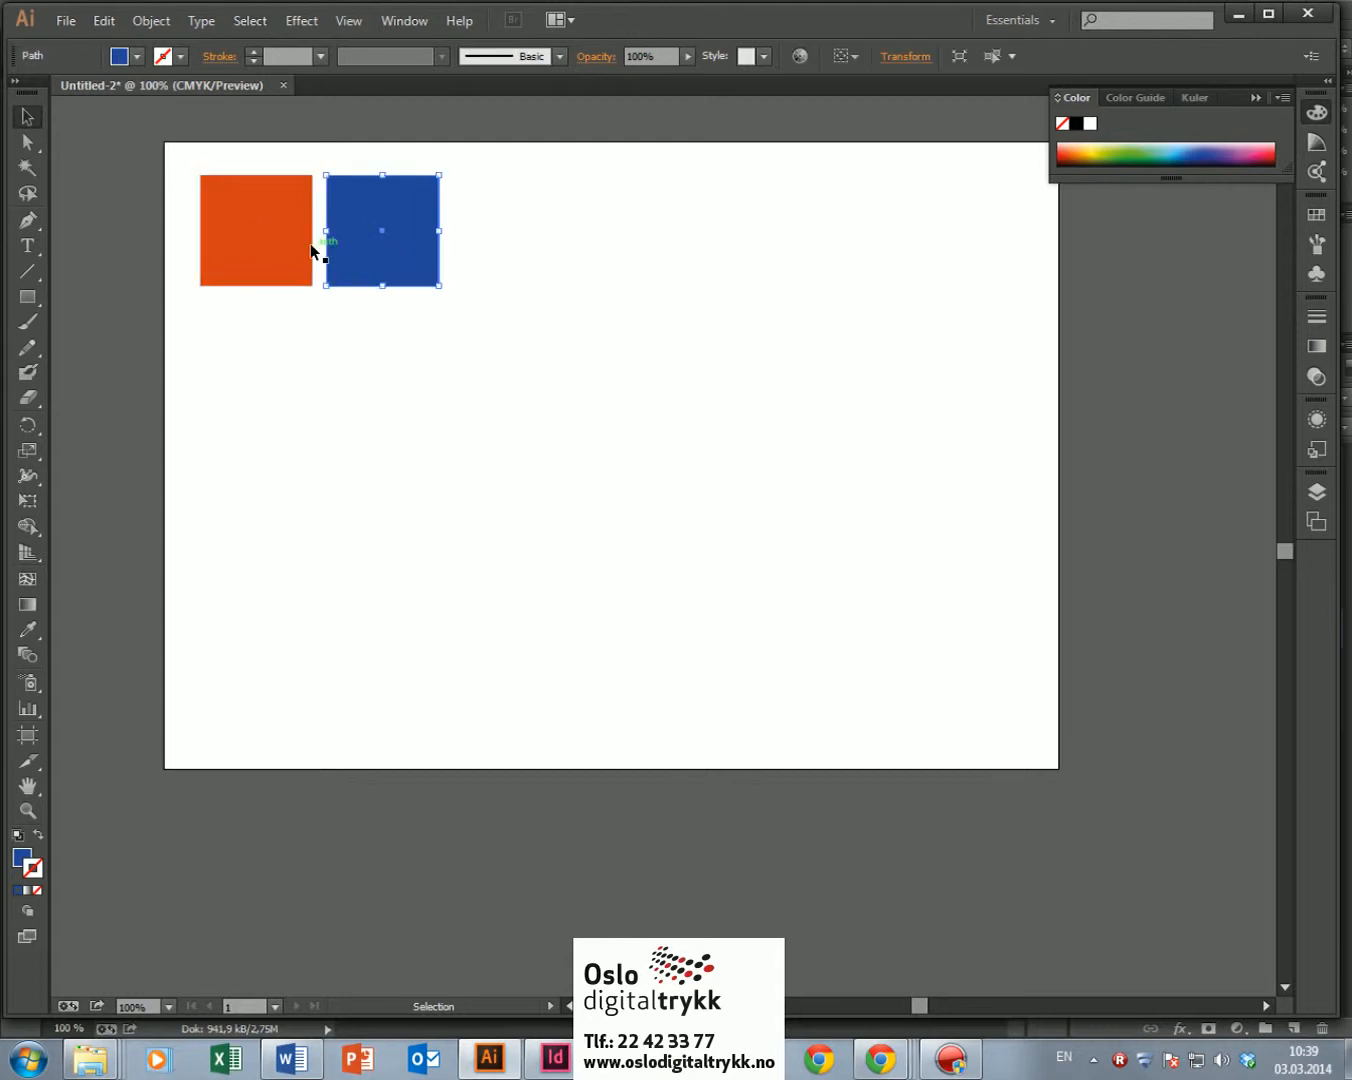
pyautogui.keyDown('shift'); pyautogui.click(273, 230); pyautogui.keyUp('shift')
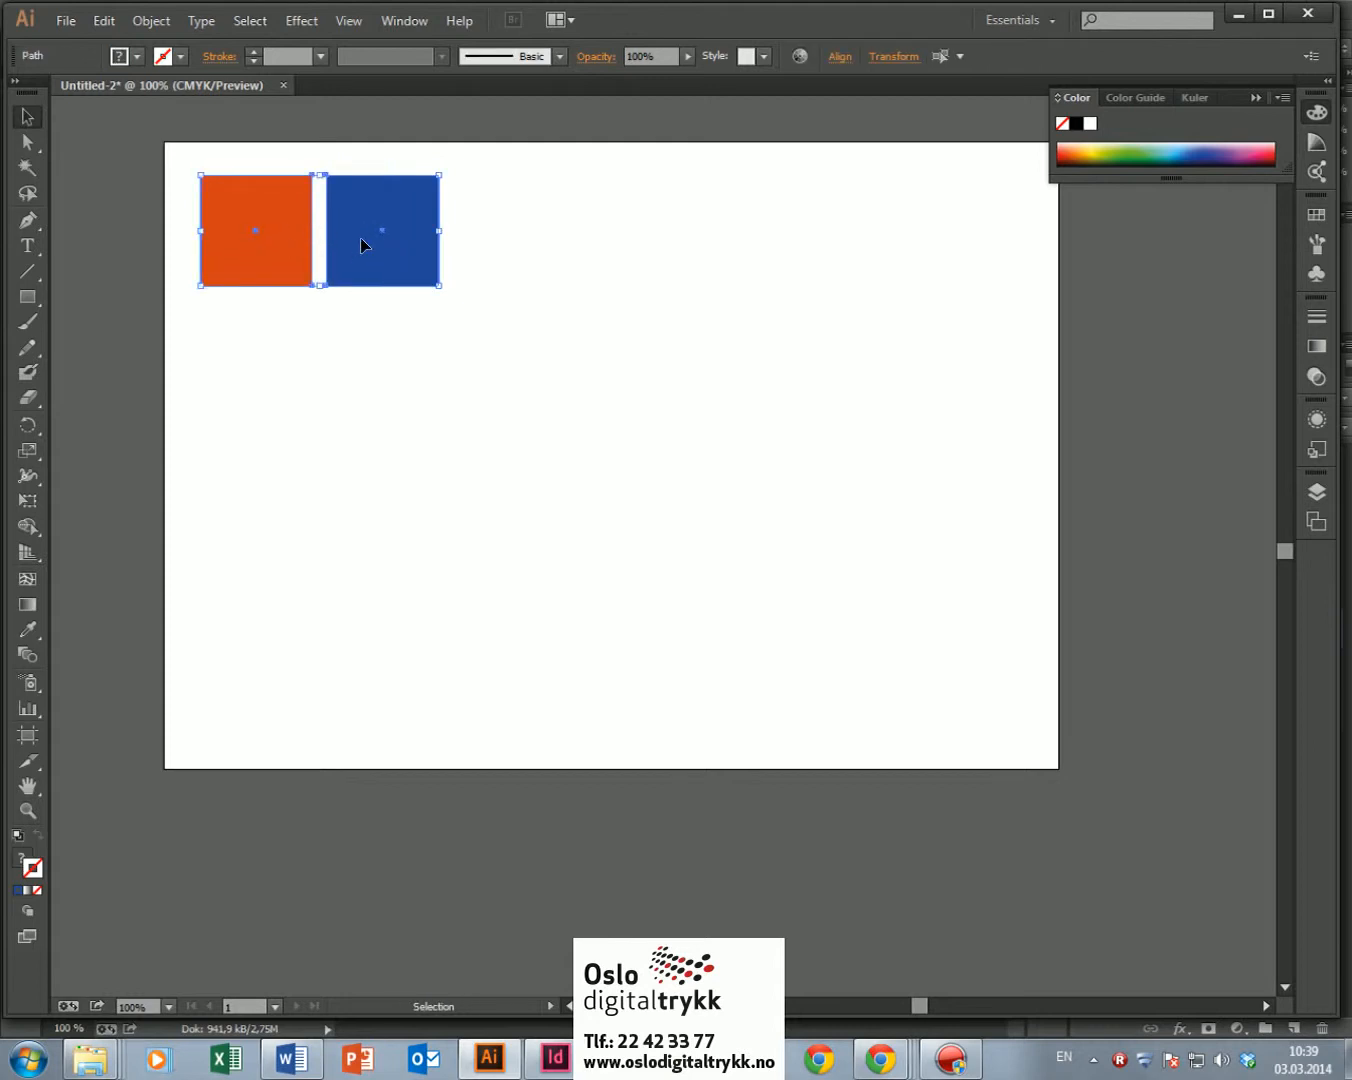
pyautogui.press('alt')
pyautogui.press('alt')
pyautogui.moveTo(364, 238); pyautogui.dragTo(485, 365)
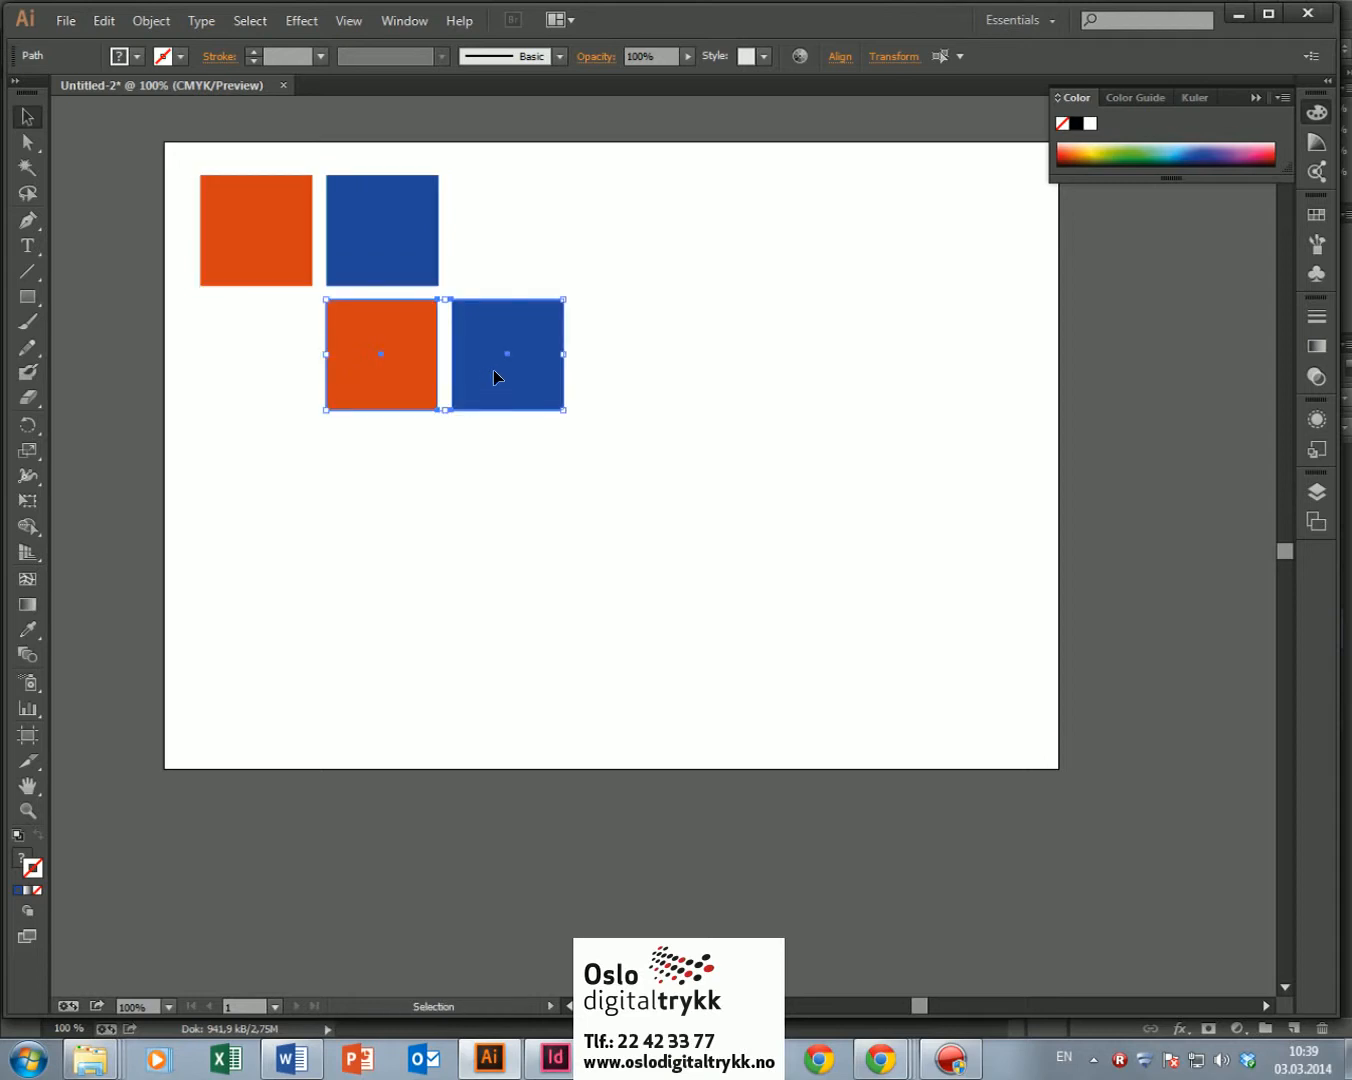
# Step: Alt-drag the copied square pair down again for a third pair, then deselect
pyautogui.moveTo(509, 357); pyautogui.dragTo(502, 486)
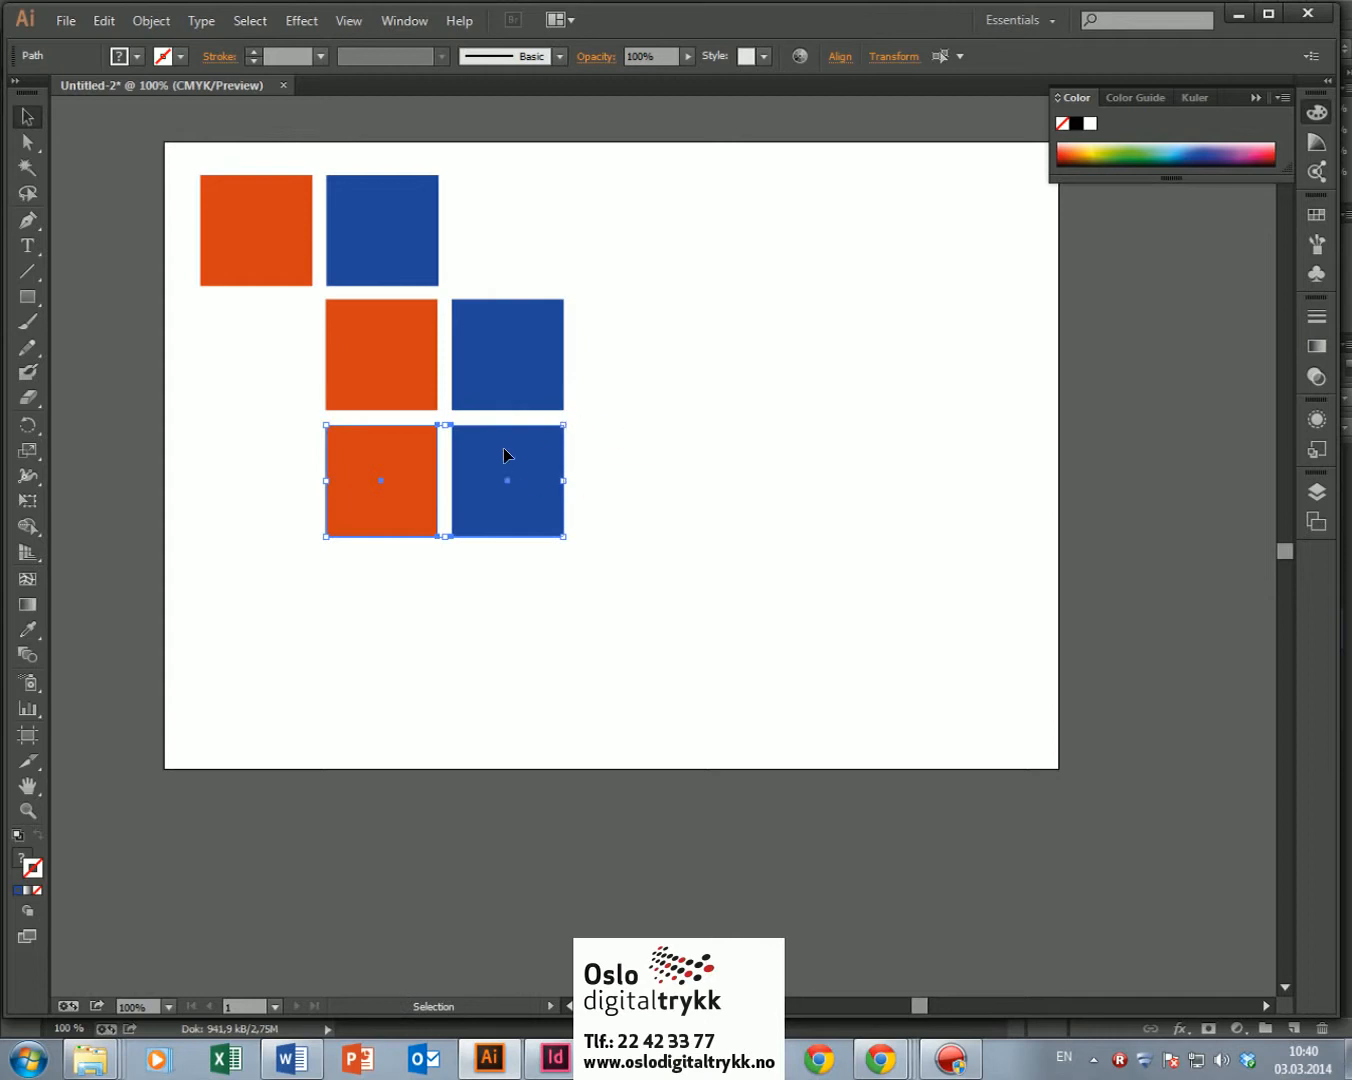
pyautogui.click(625, 385)
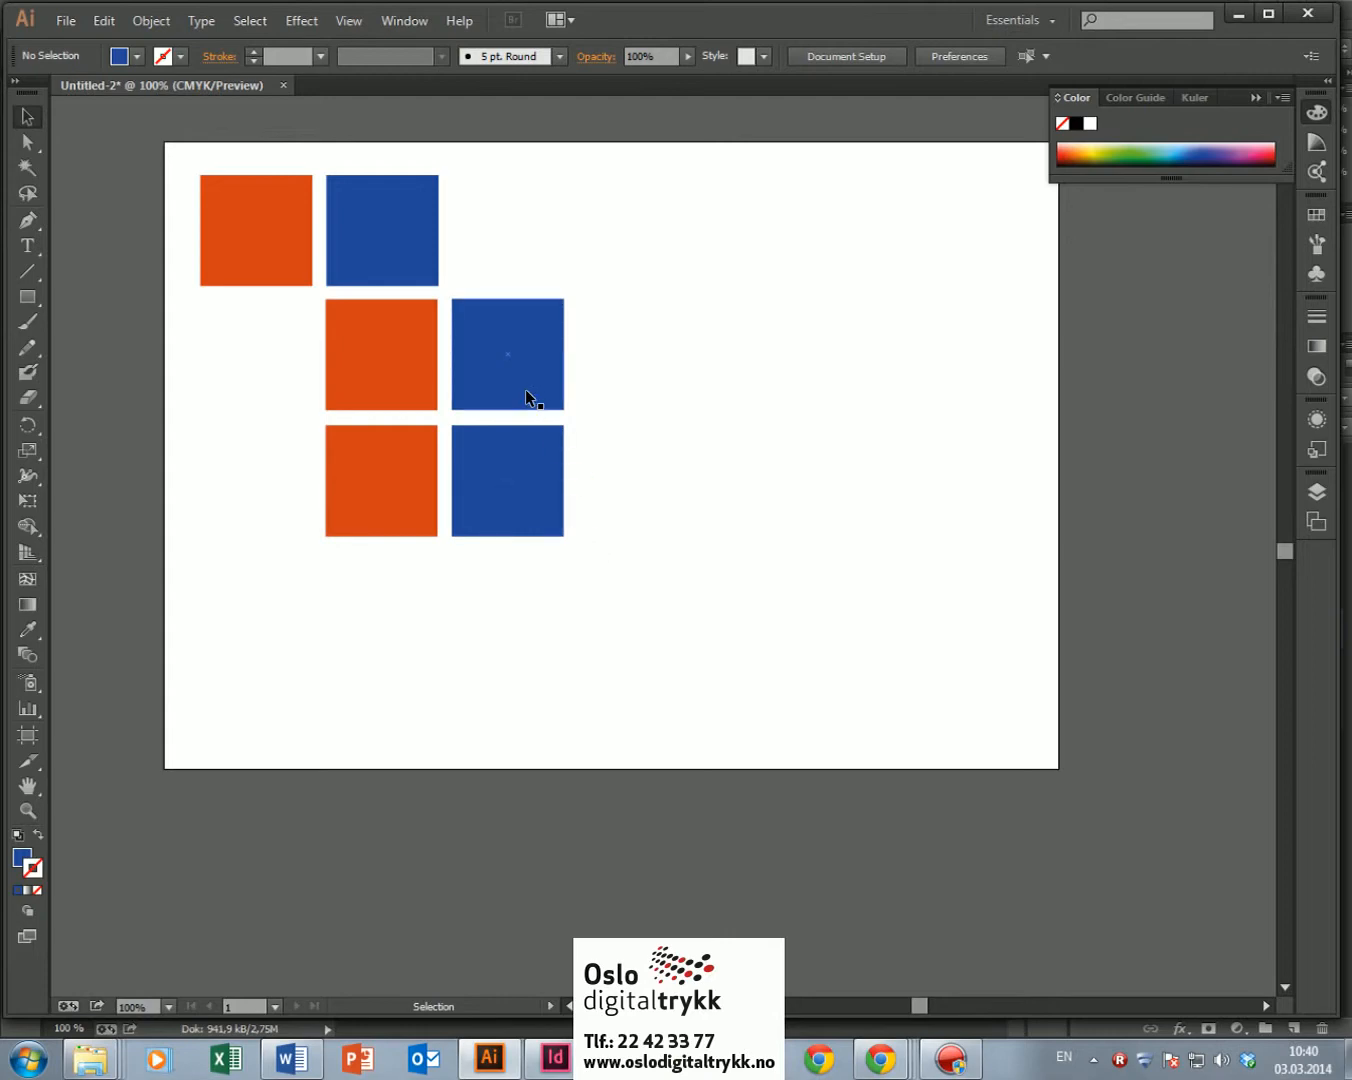
pyautogui.hotkey('alt', 'Tab')
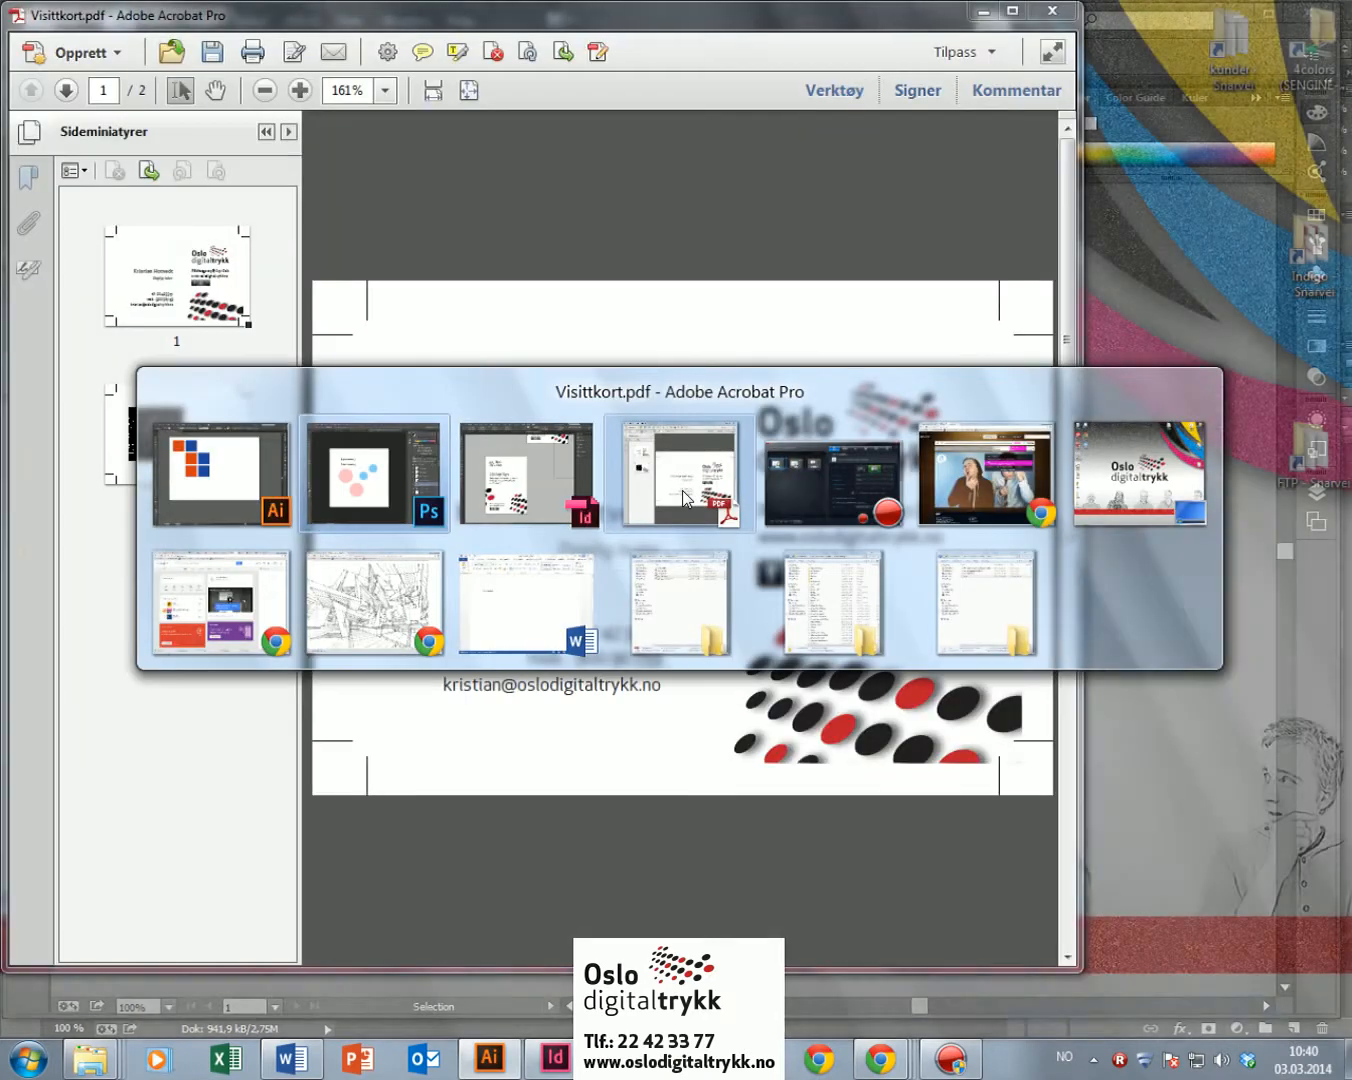
# Step: In Acrobat's Visittkort.pdf, take a snapshot of the Oslo digitaltrykk logo area
pyautogui.click(705, 495)
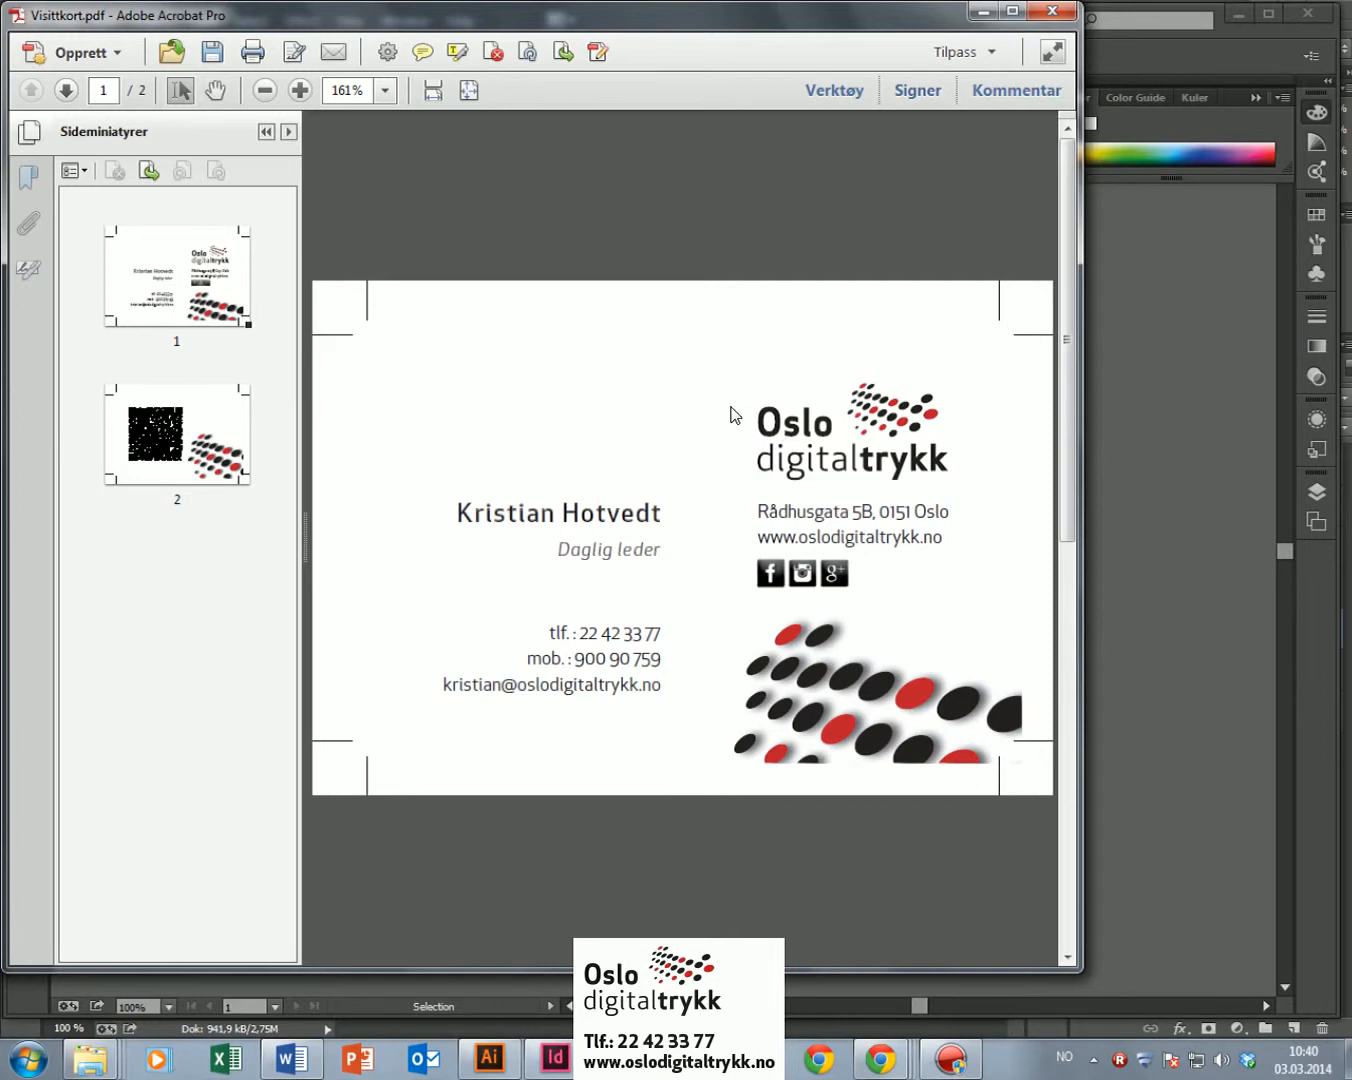
pyautogui.moveTo(706, 335); pyautogui.dragTo(927, 545)
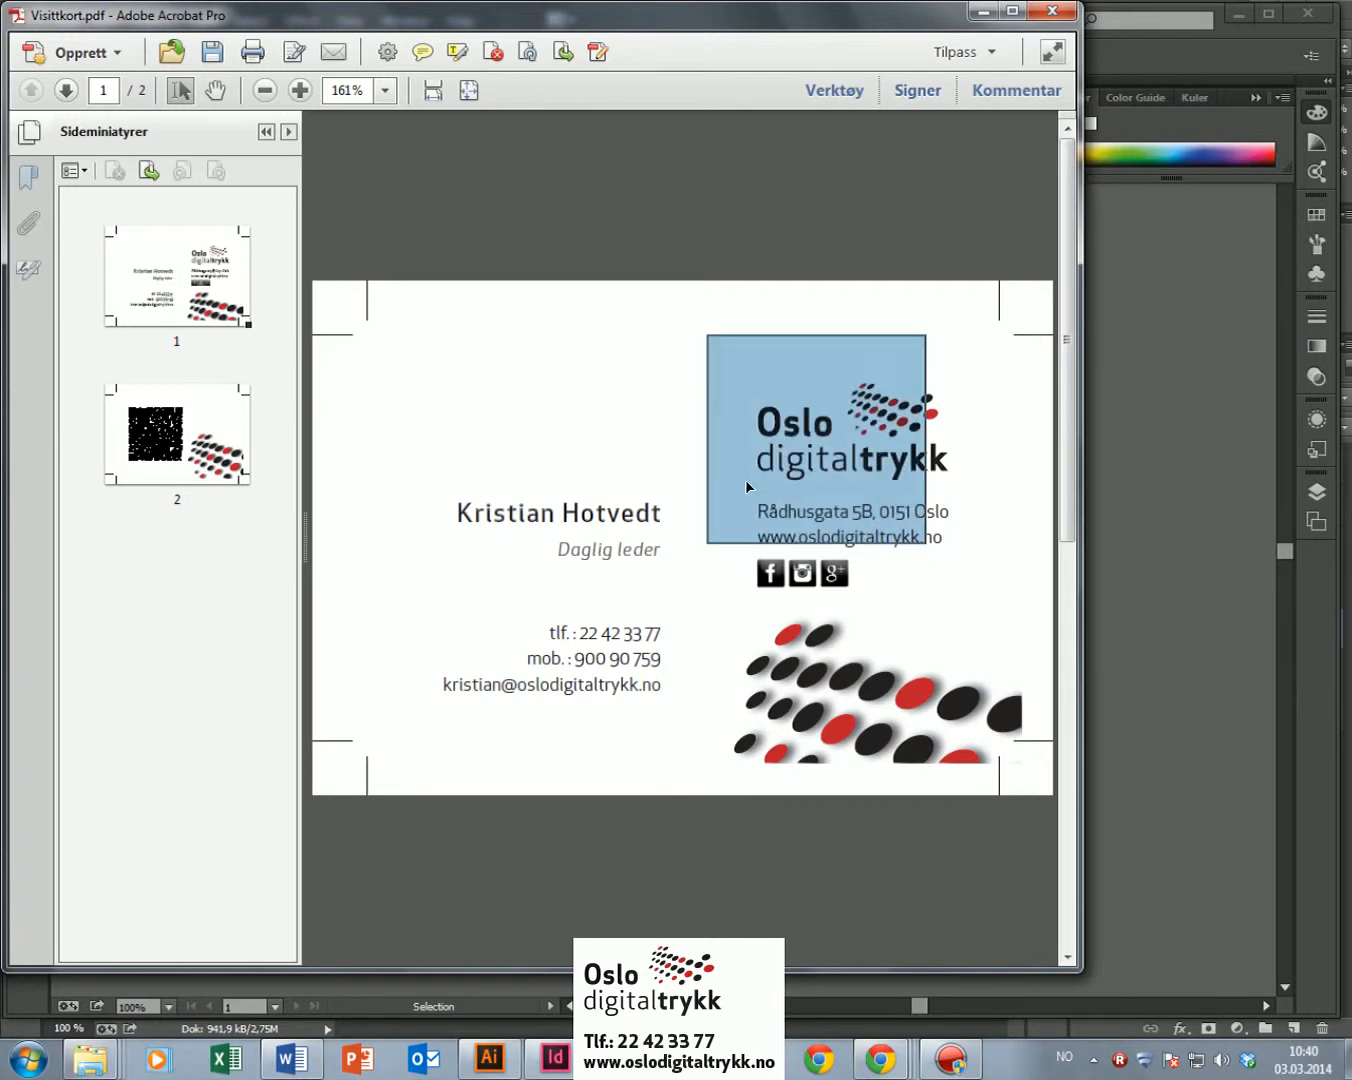
pyautogui.click(595, 429)
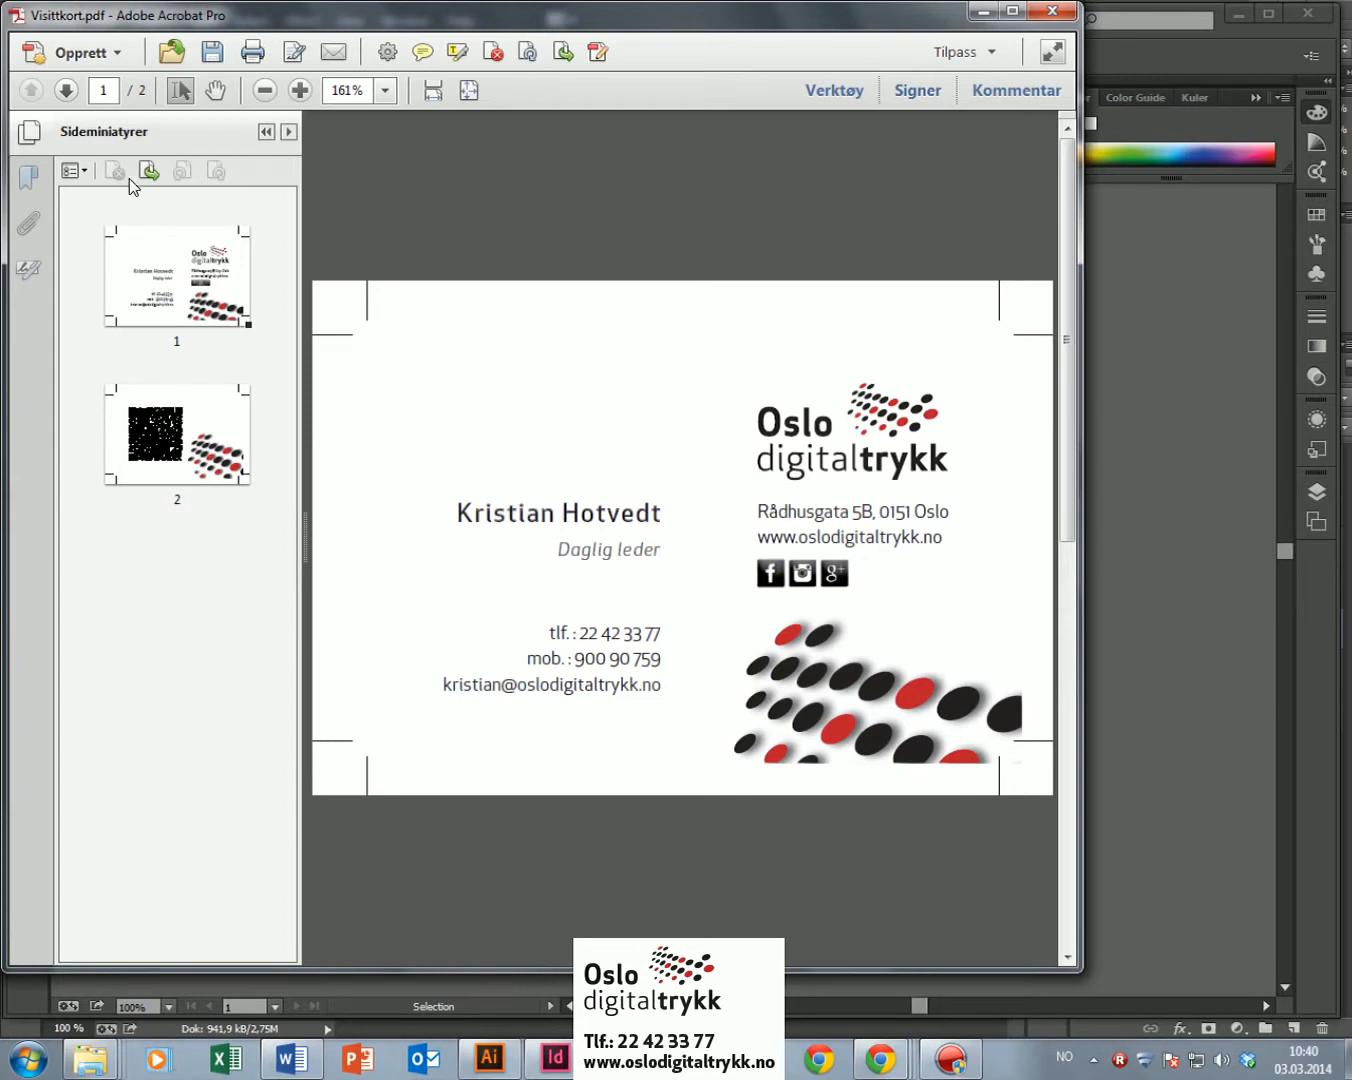
# Step: Ctrl-drag the page 1 thumbnail to insert a copy of the front card as page 2
pyautogui.click(266, 131)
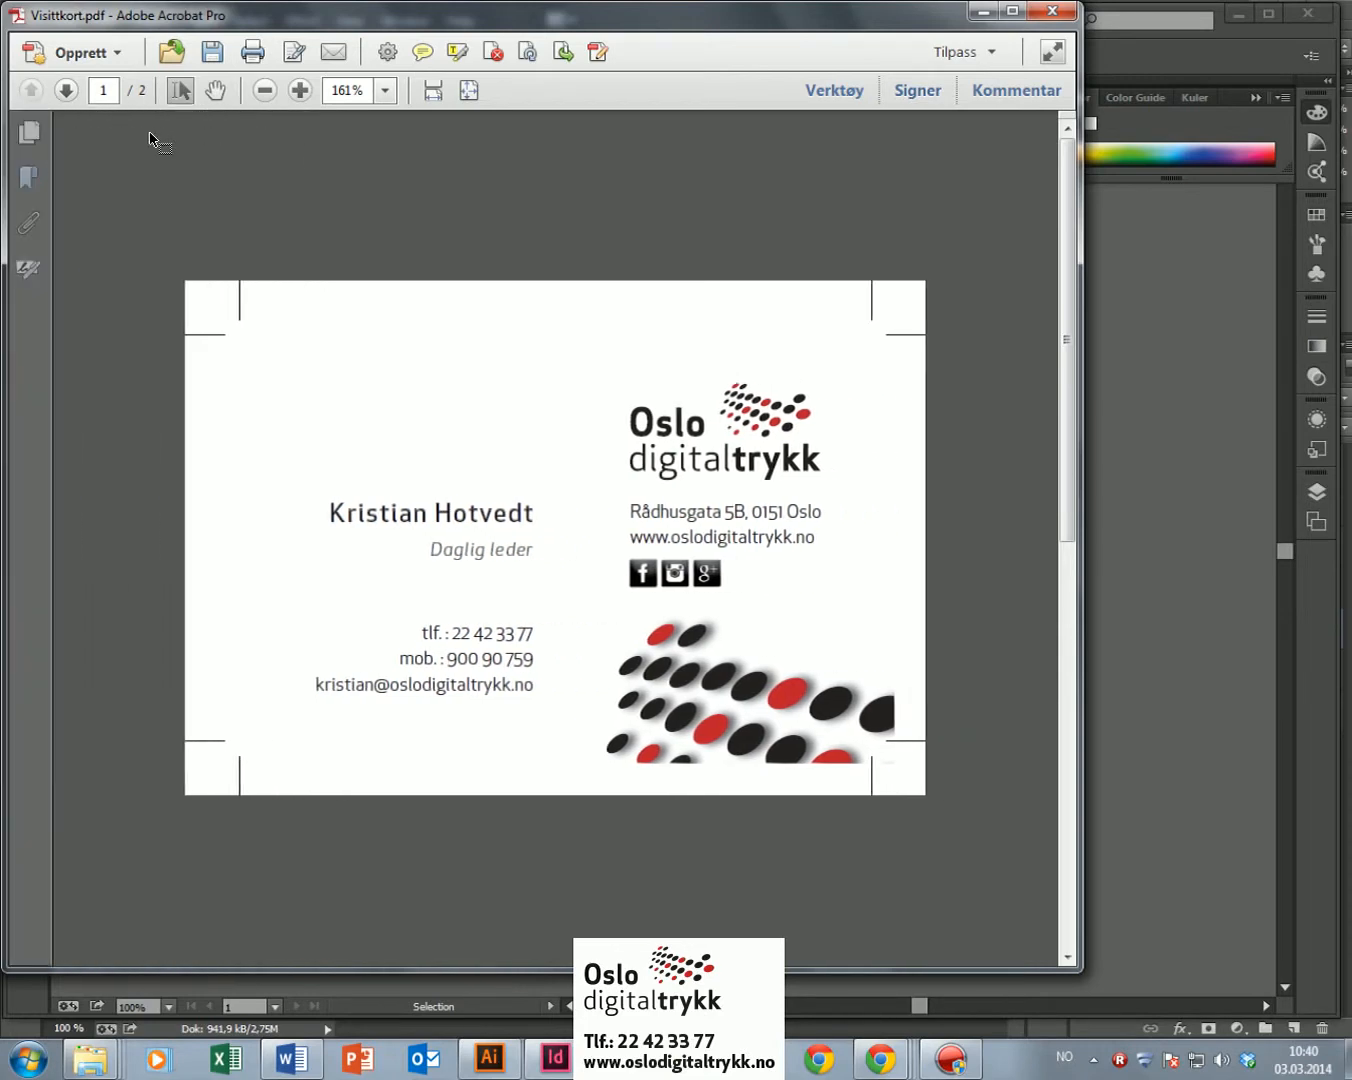
pyautogui.click(29, 131)
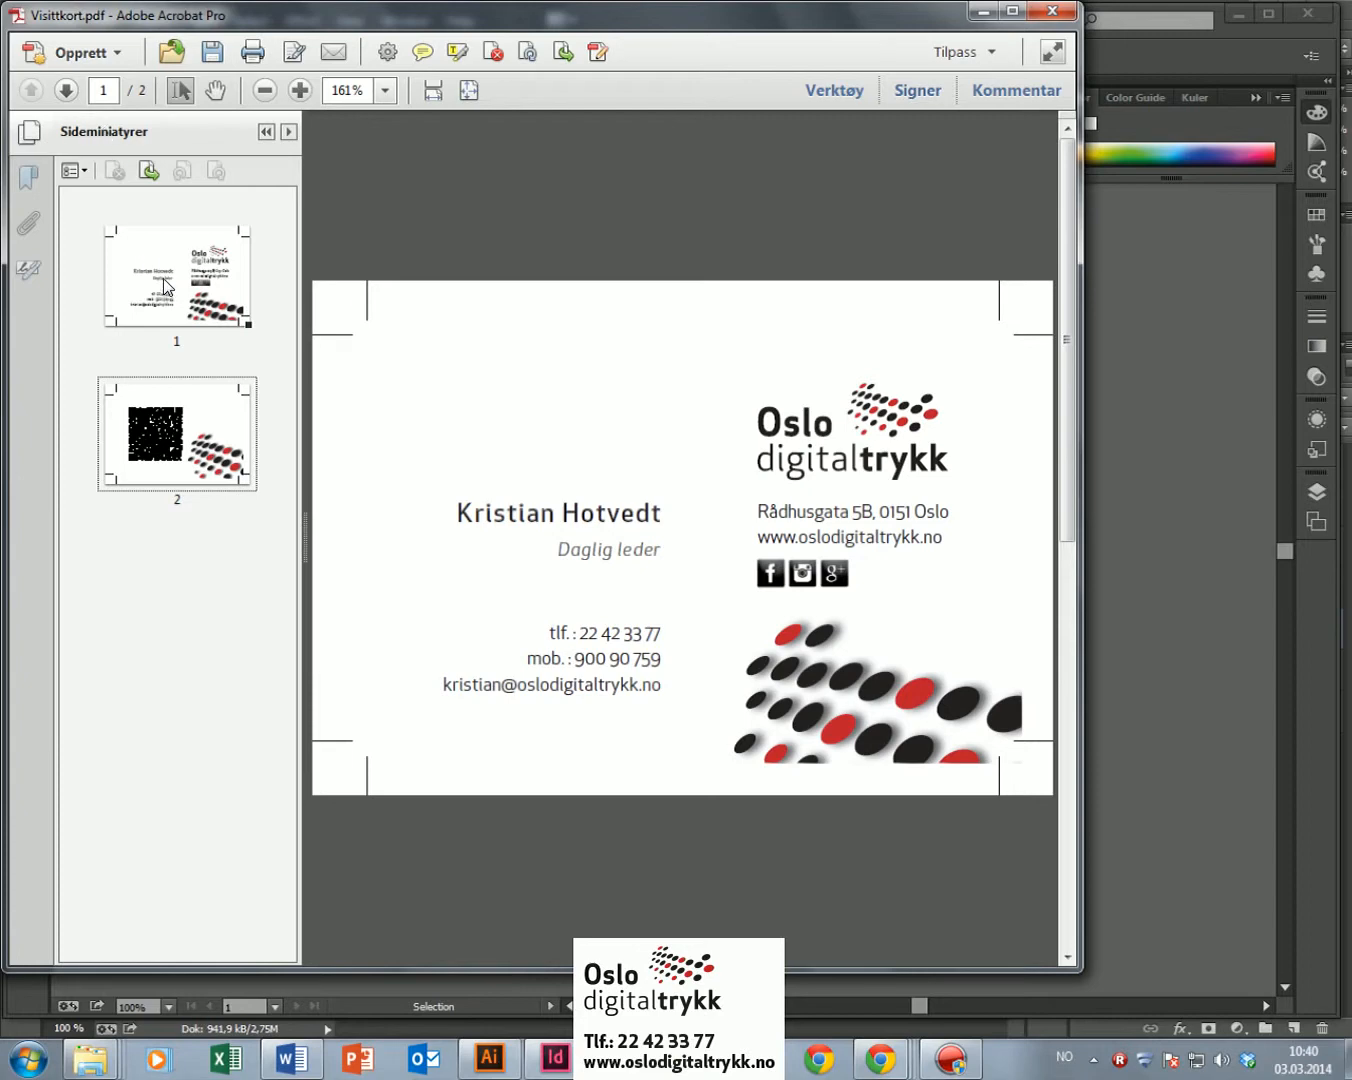
pyautogui.moveTo(167, 273); pyautogui.dragTo(202, 371)
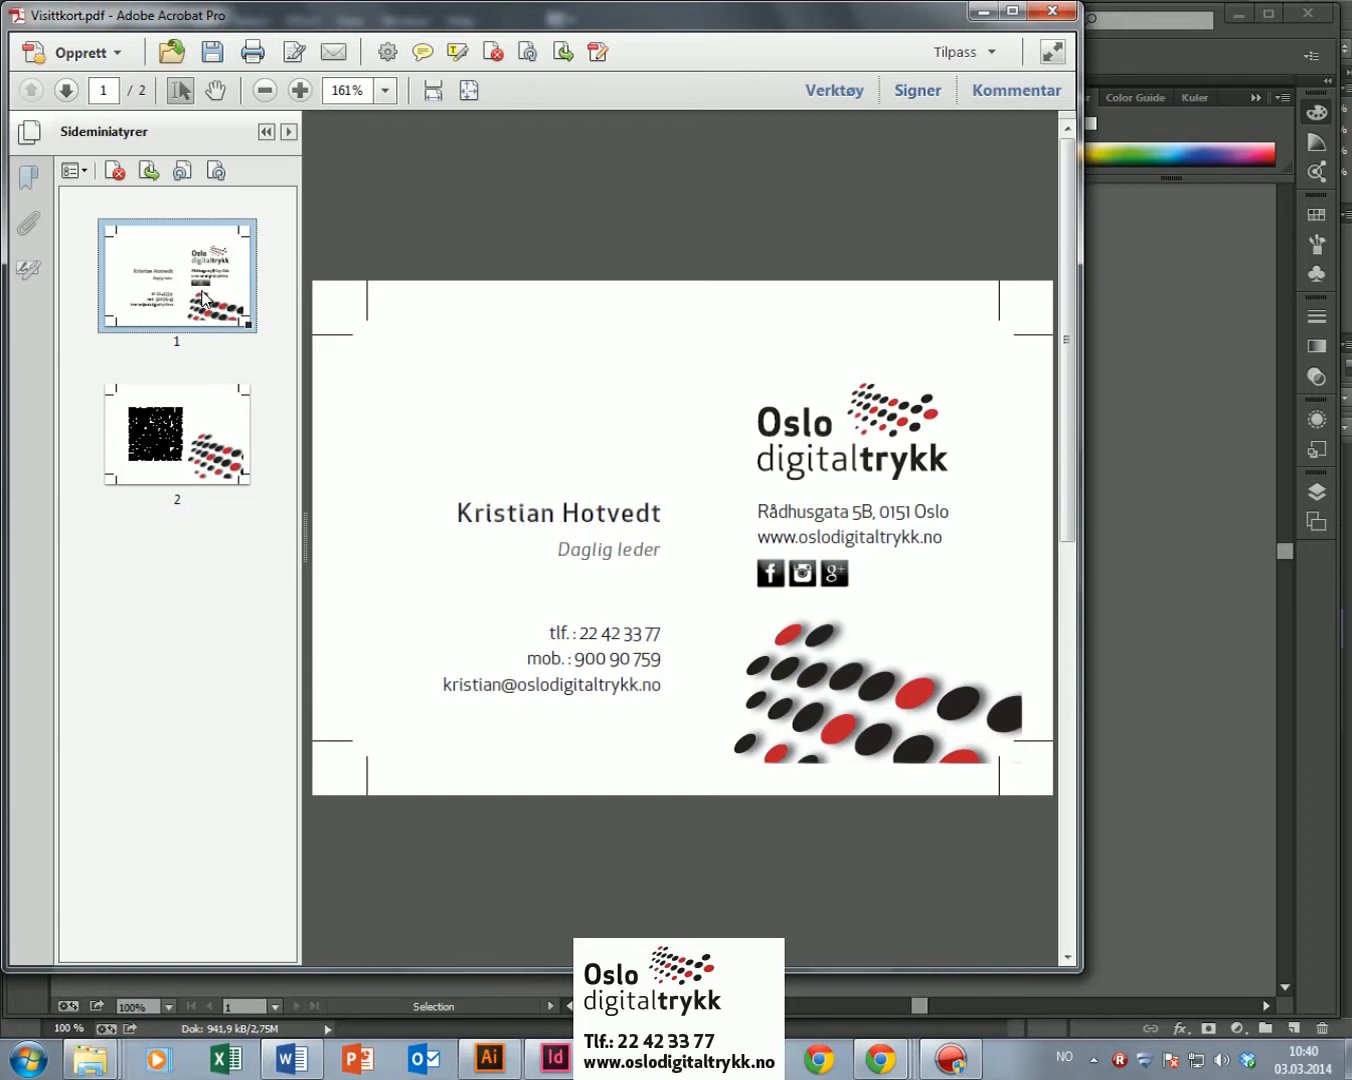
pyautogui.moveTo(172, 272); pyautogui.dragTo(228, 356)
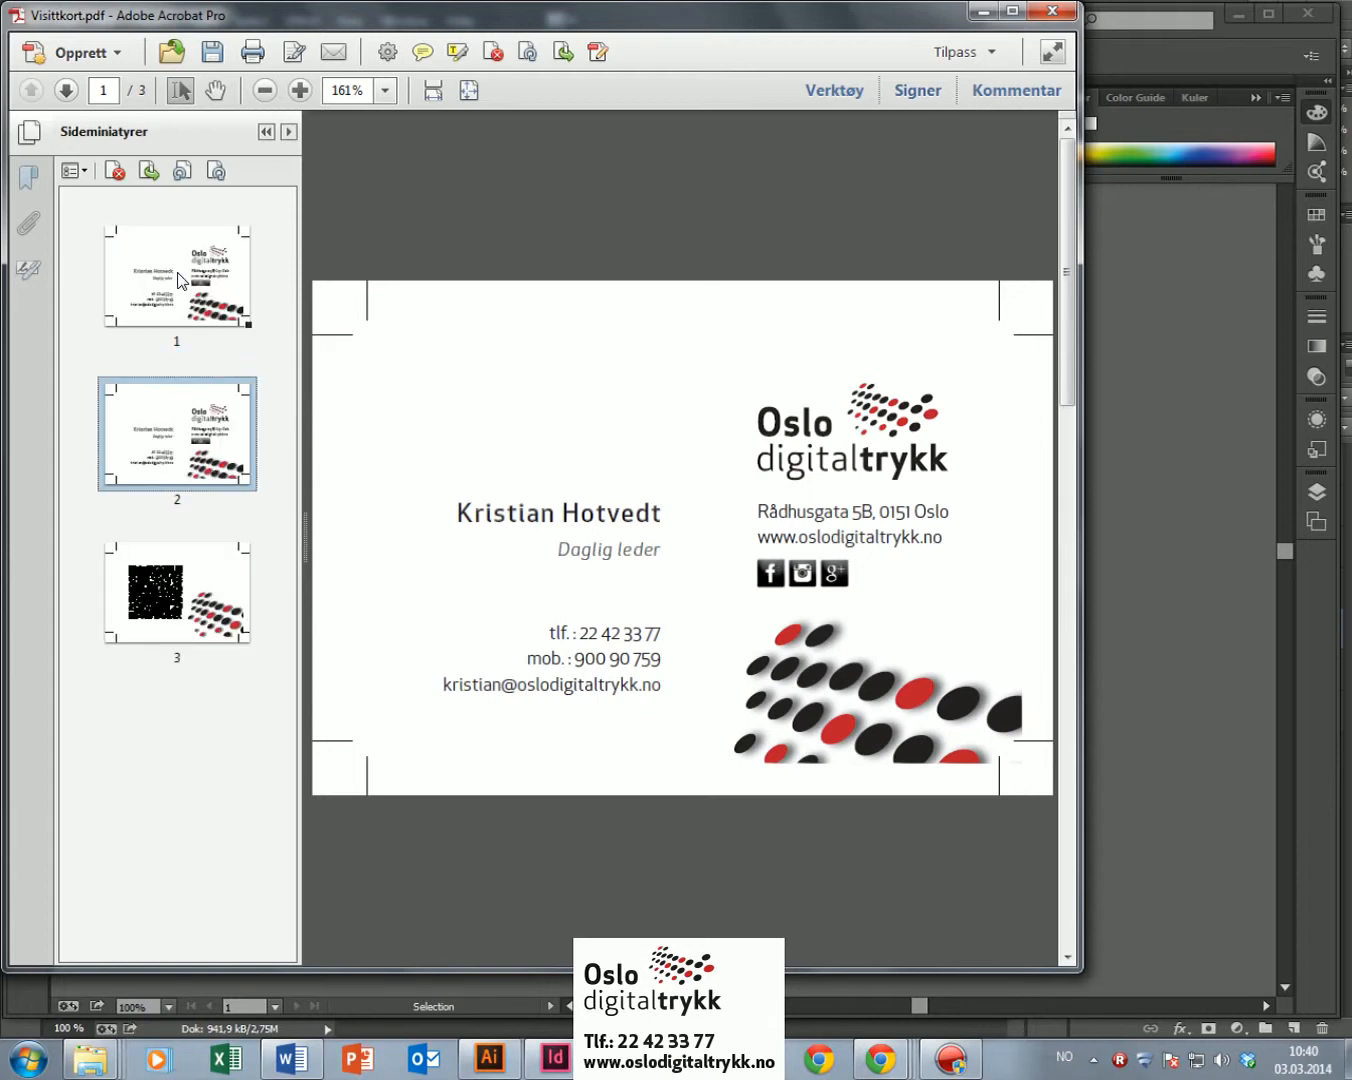
pyautogui.click(200, 592)
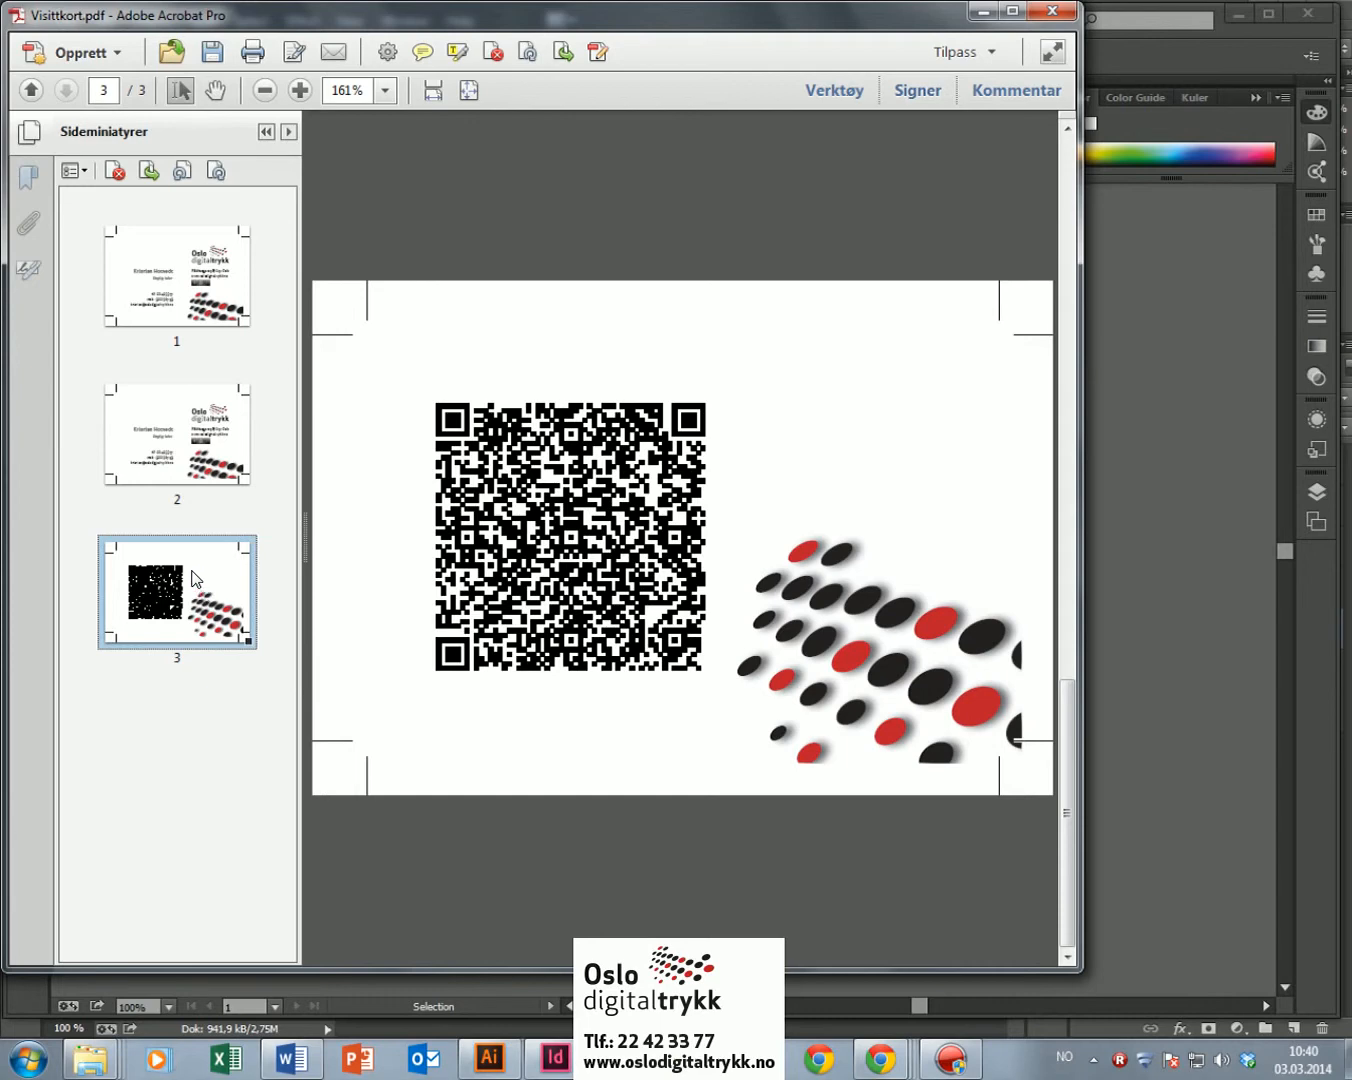
# Step: Copy the QR-code page 3 as a new page 4, then check all four thumbnails
pyautogui.moveTo(194, 578); pyautogui.dragTo(219, 723)
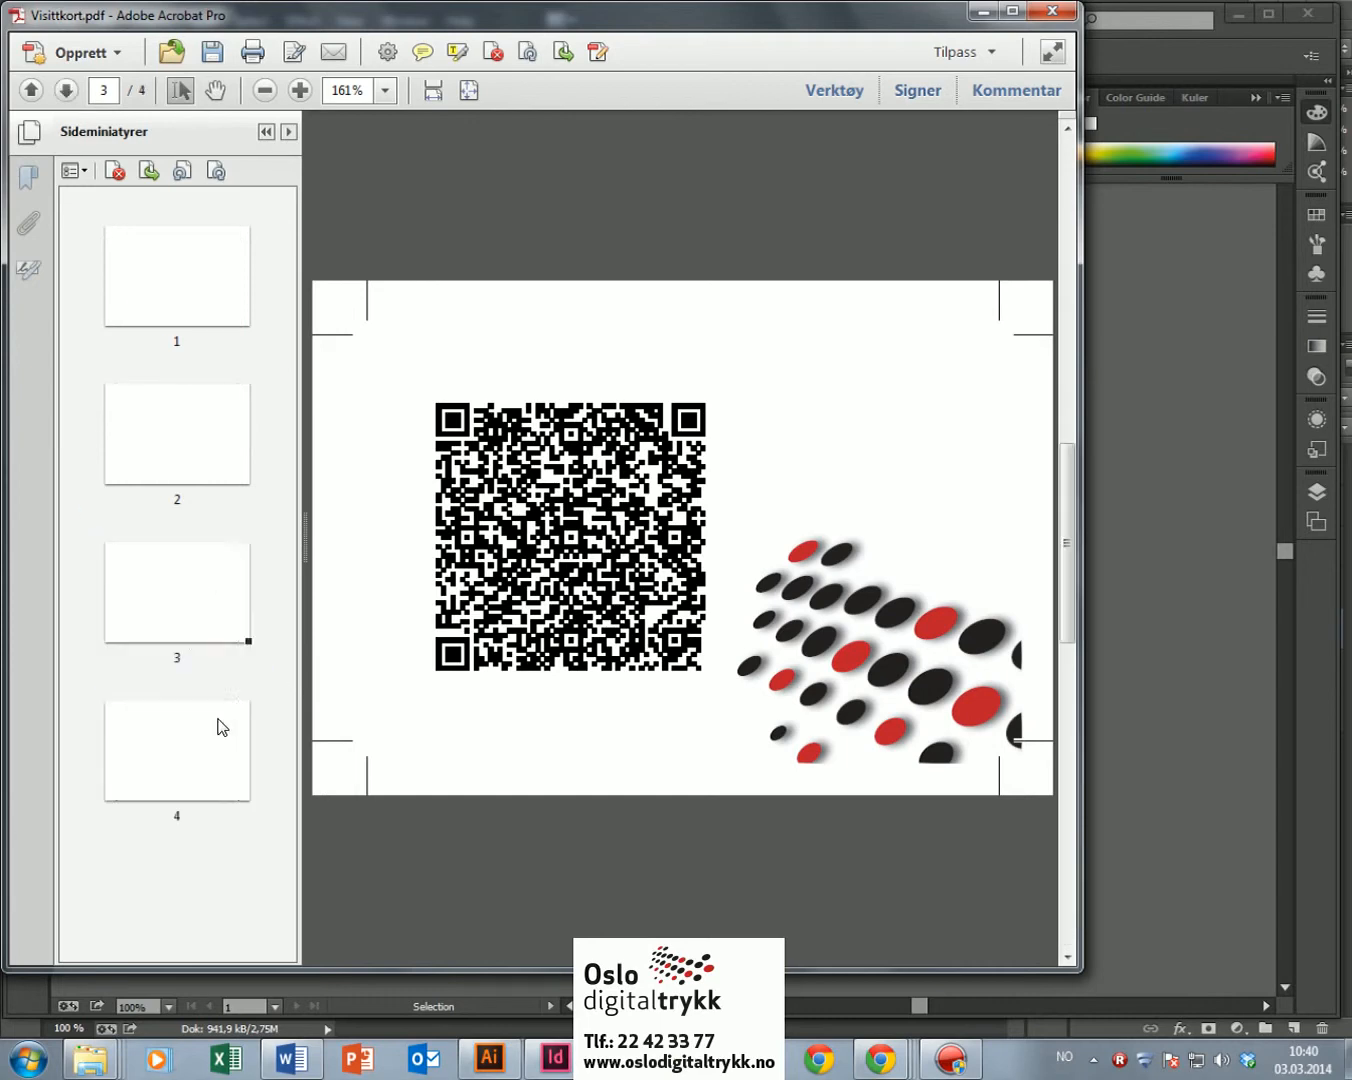
pyautogui.click(179, 750)
pyautogui.click(168, 632)
pyautogui.click(184, 738)
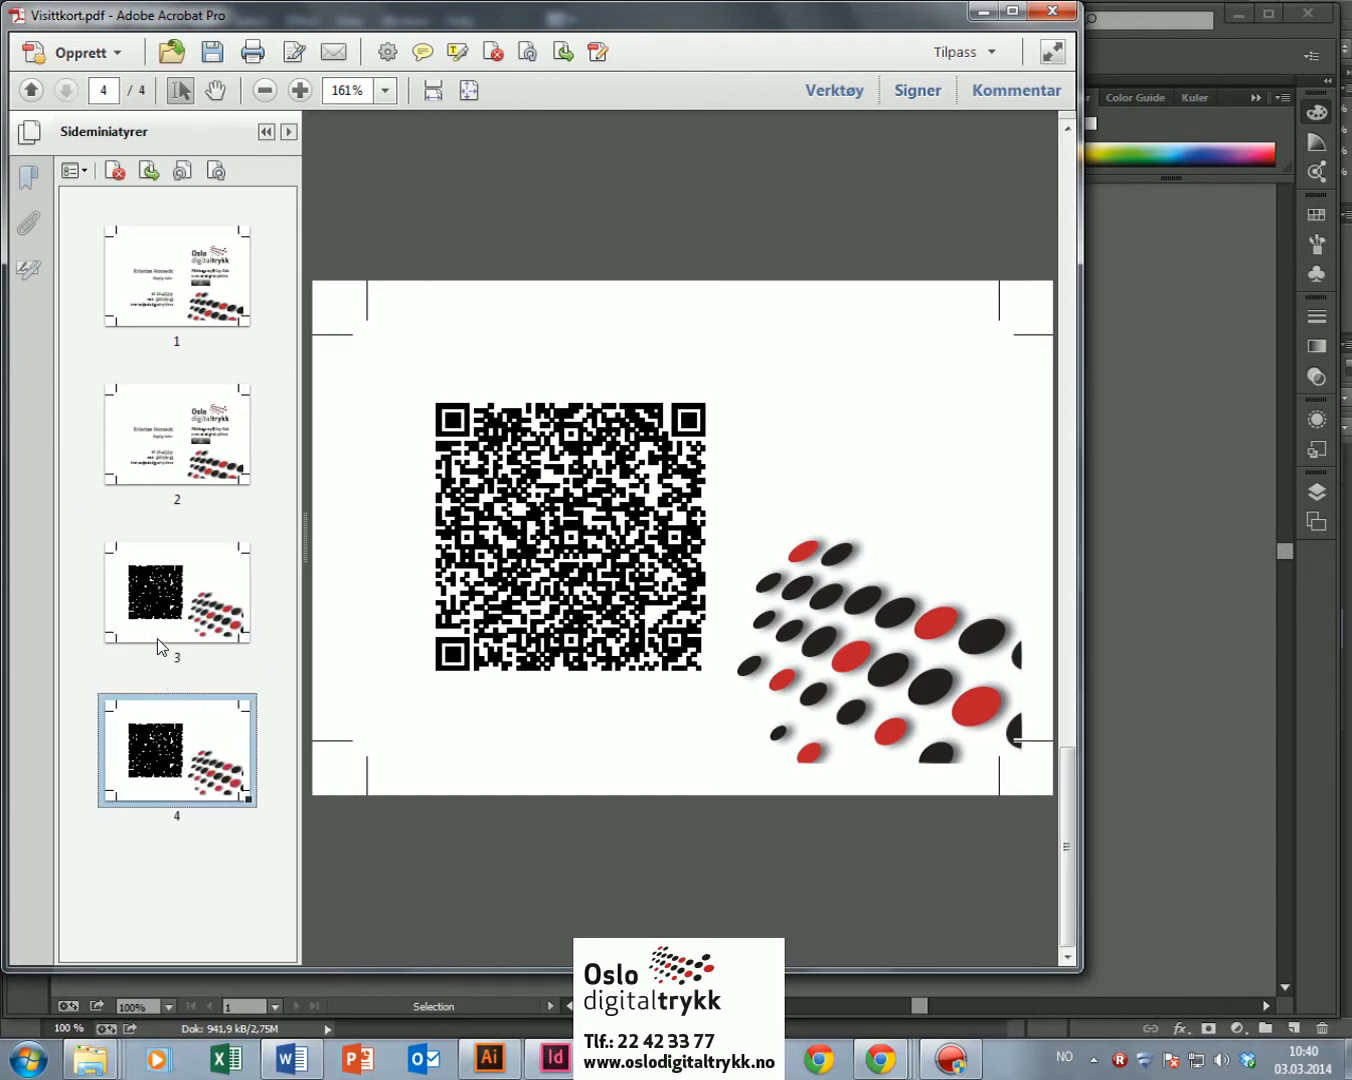
pyautogui.click(161, 620)
pyautogui.click(181, 445)
pyautogui.click(163, 303)
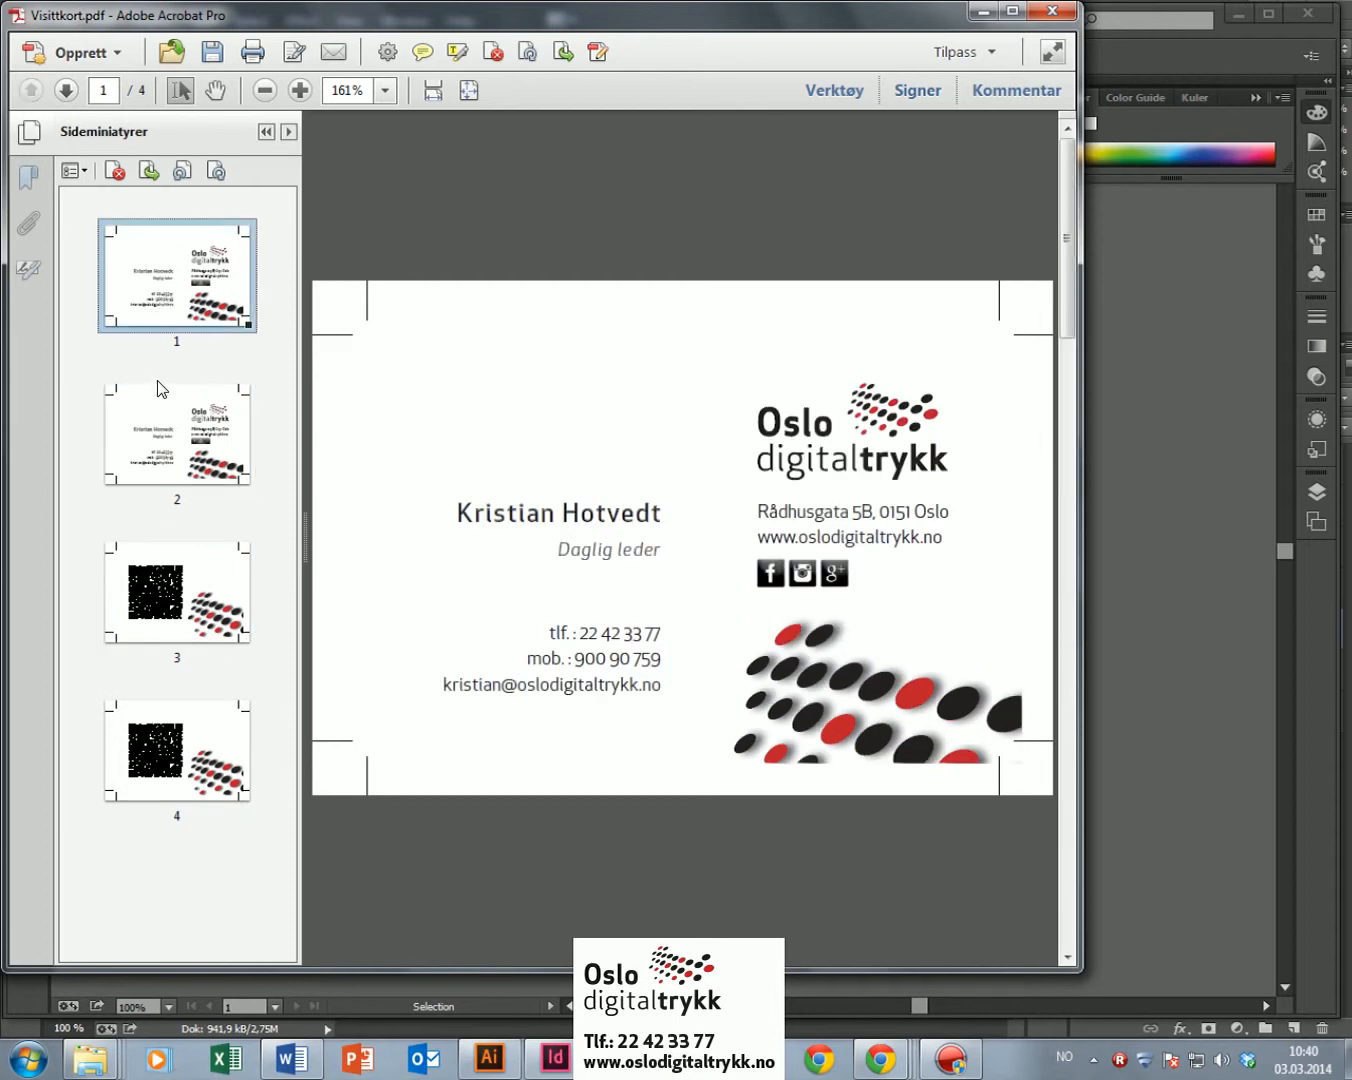
pyautogui.click(170, 461)
pyautogui.click(178, 580)
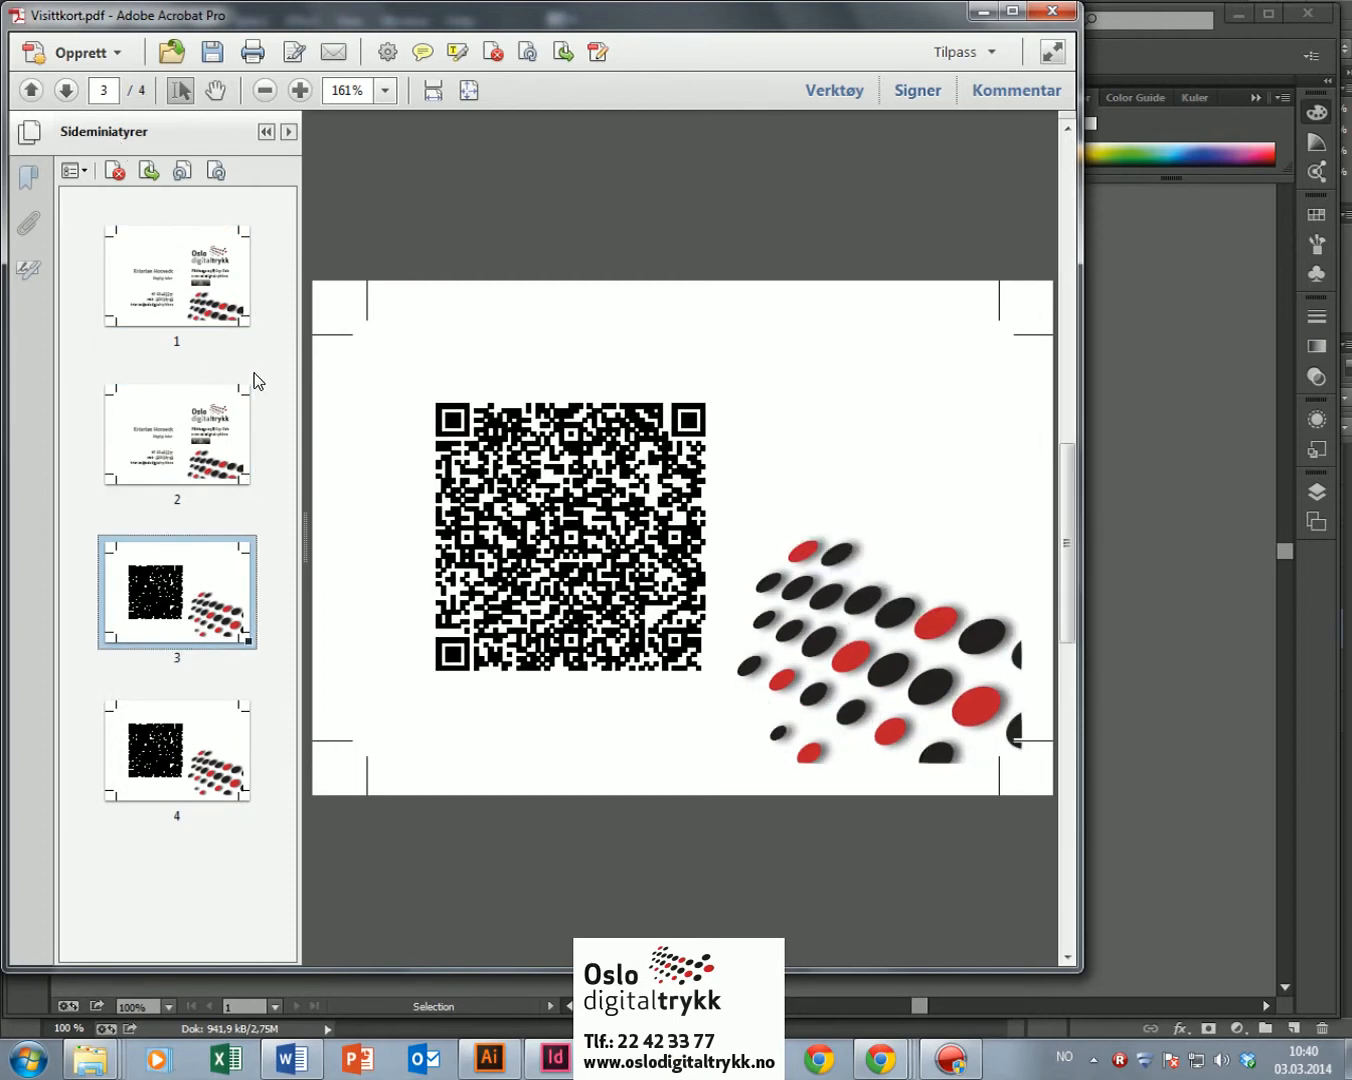
pyautogui.click(70, 214)
pyautogui.click(165, 315)
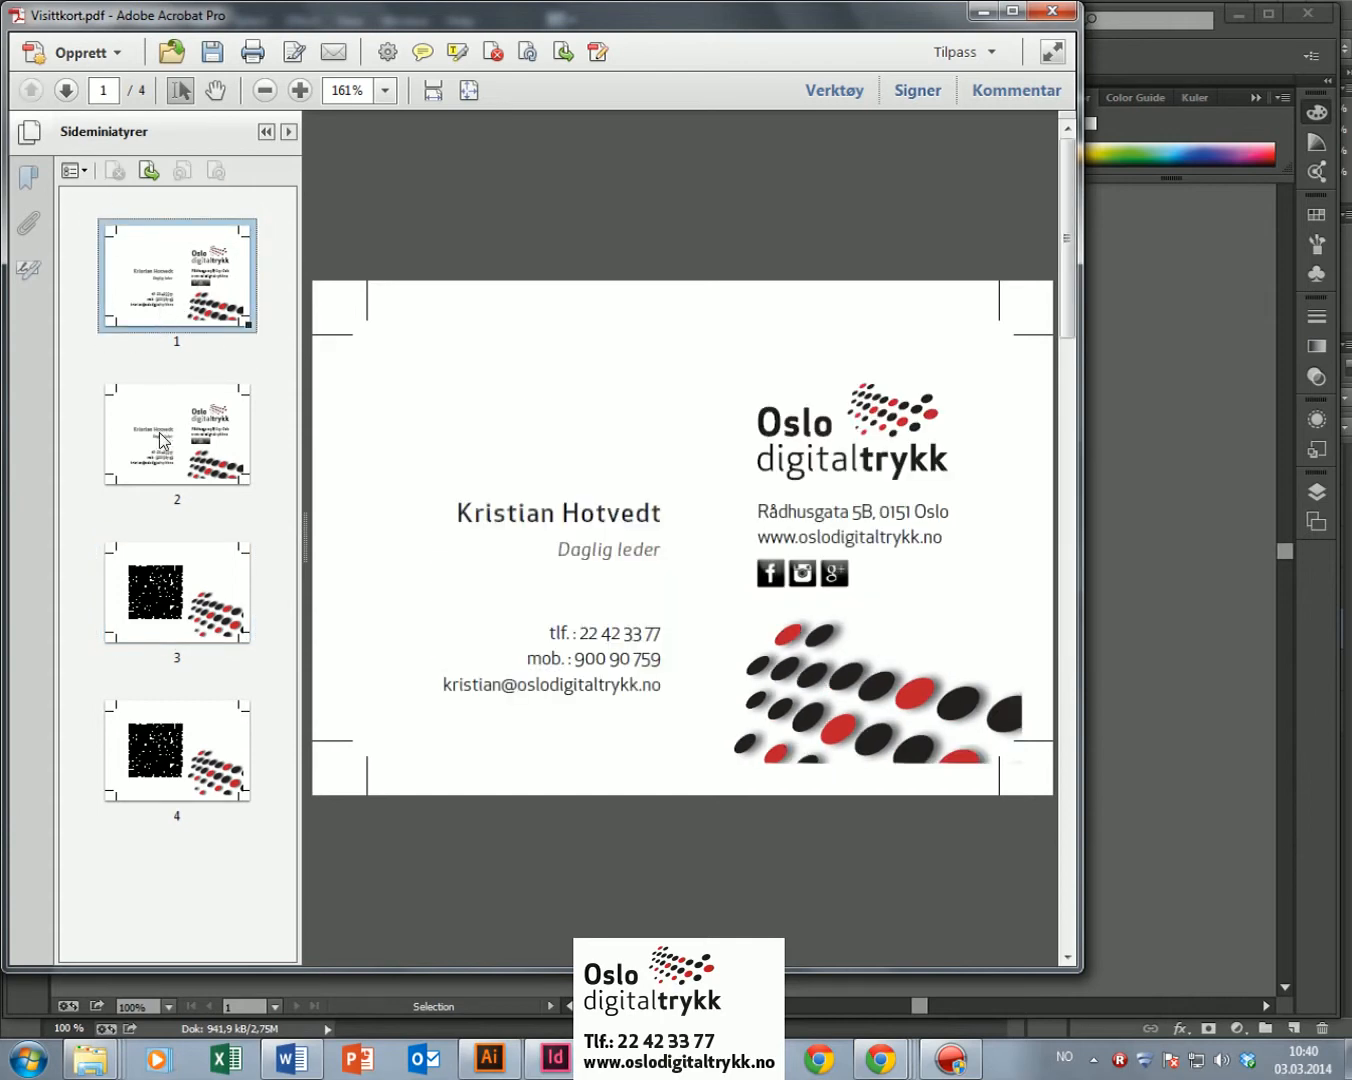